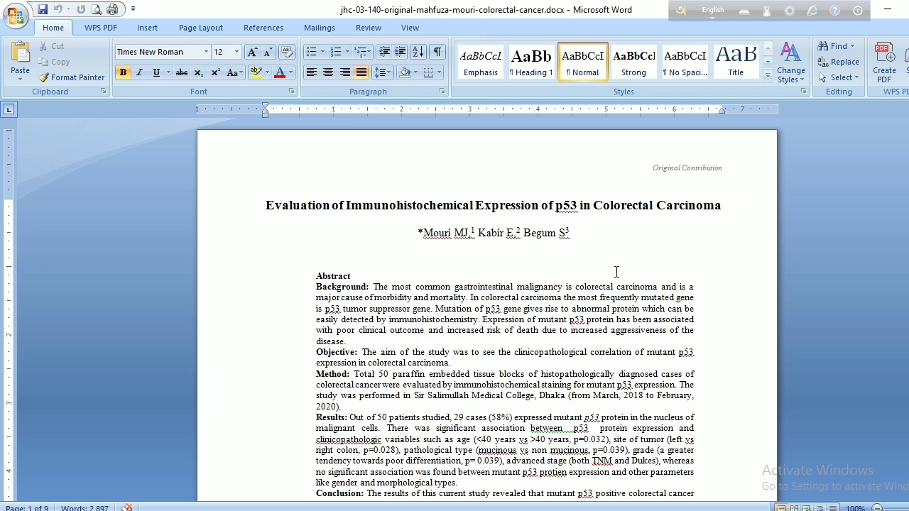
# - Look over the article's first page, switch to the browser and reload the WordPress dashboard at localhost/demo/wp-admin/
pyautogui.moveTo(908, 141); pyautogui.dragTo(908, 173)
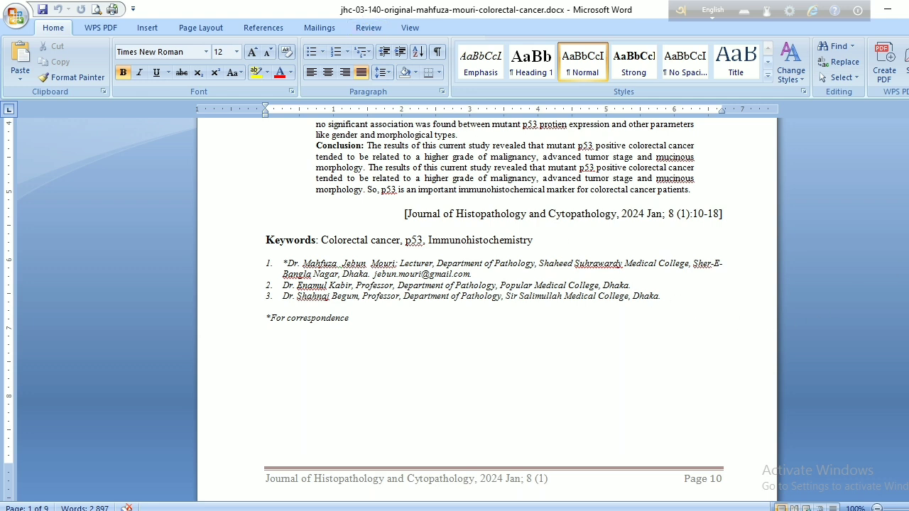
pyautogui.moveTo(908, 155); pyautogui.dragTo(907, 124)
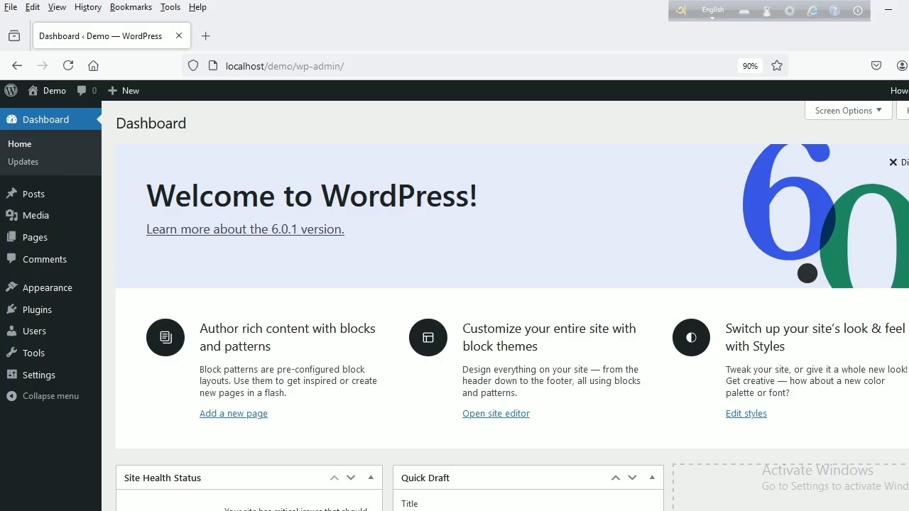
pyautogui.click(158, 458)
pyautogui.click(366, 64)
pyautogui.click(366, 64)
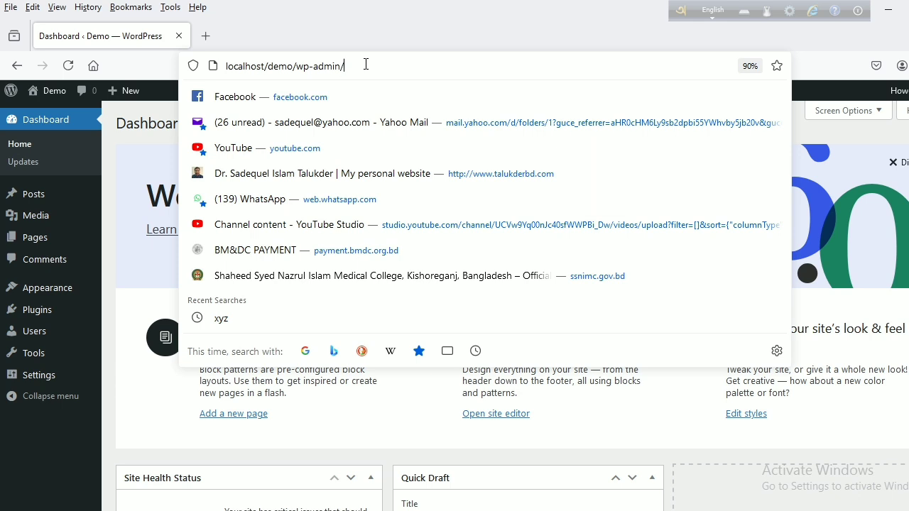
pyautogui.press('Return')
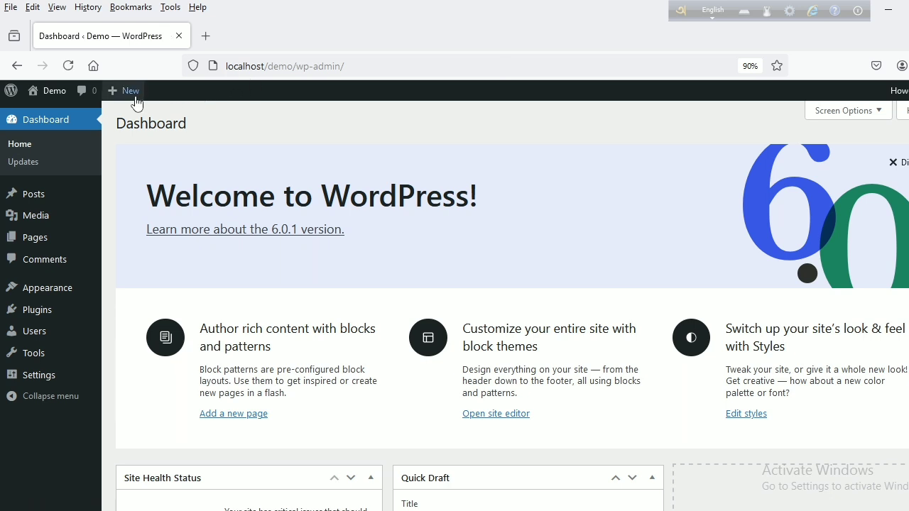
# - Start a new blank post from the WordPress dashboard
pyautogui.moveTo(128, 97)
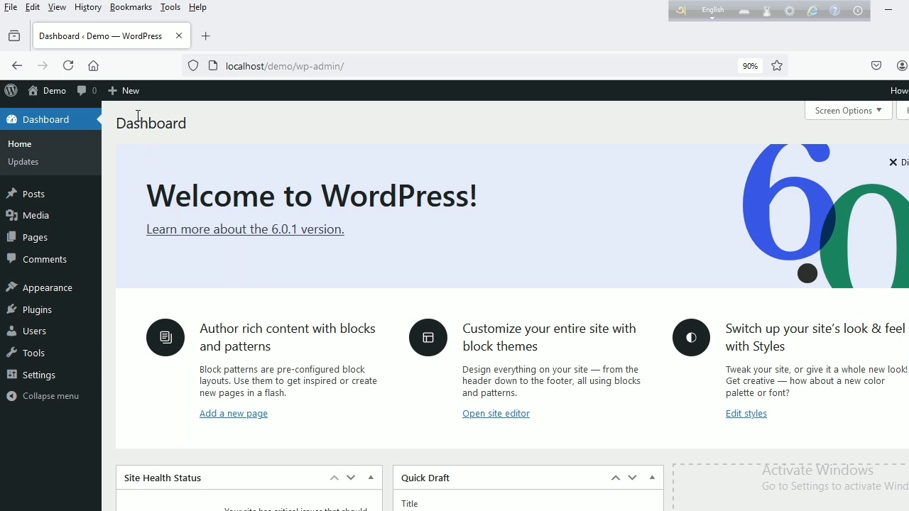
pyautogui.moveTo(122, 100)
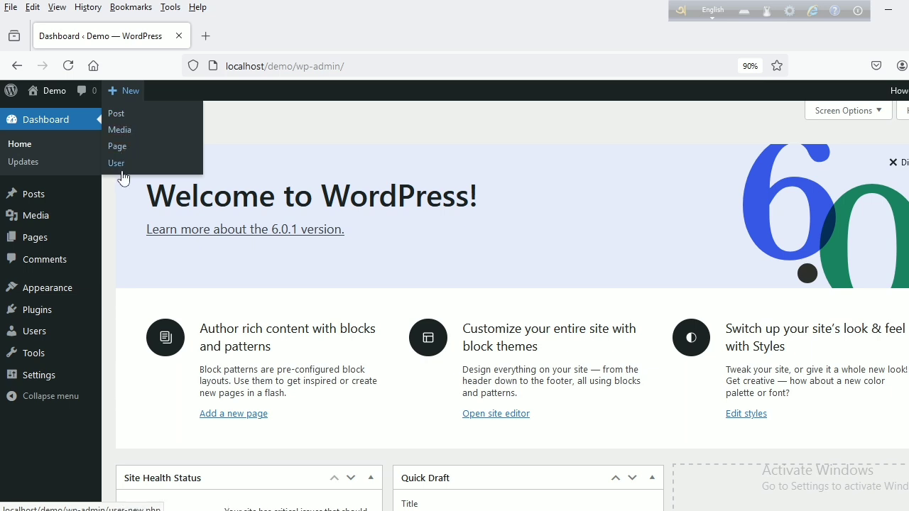
pyautogui.click(120, 120)
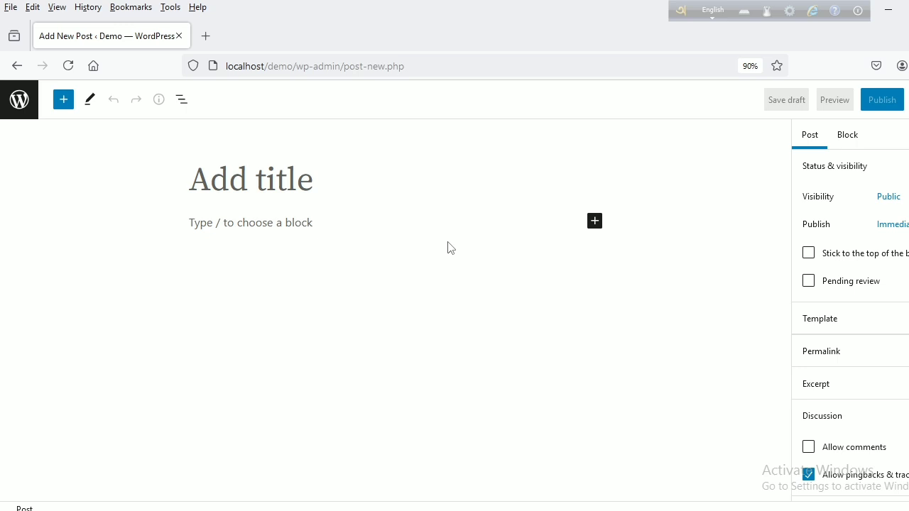
# - Enter jhc2024v8i1a3 as the new post's title
pyautogui.click(331, 186)
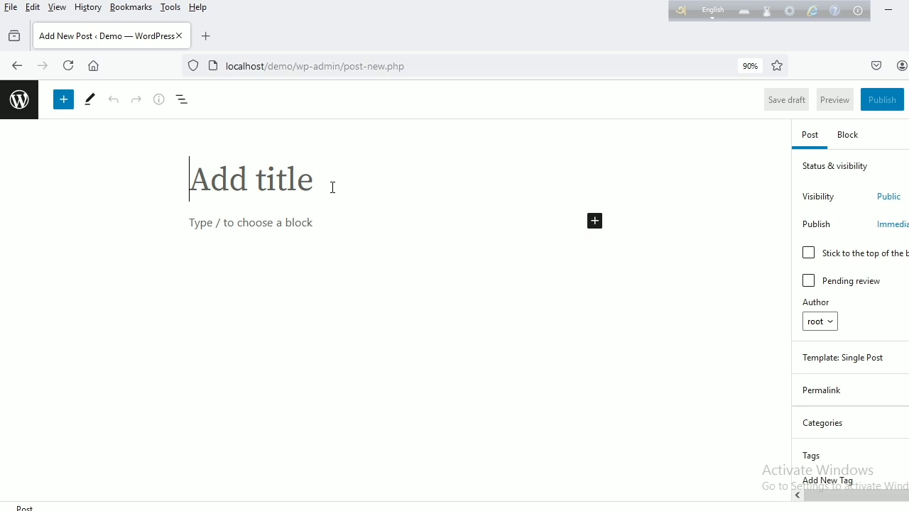
pyautogui.write('jhc')
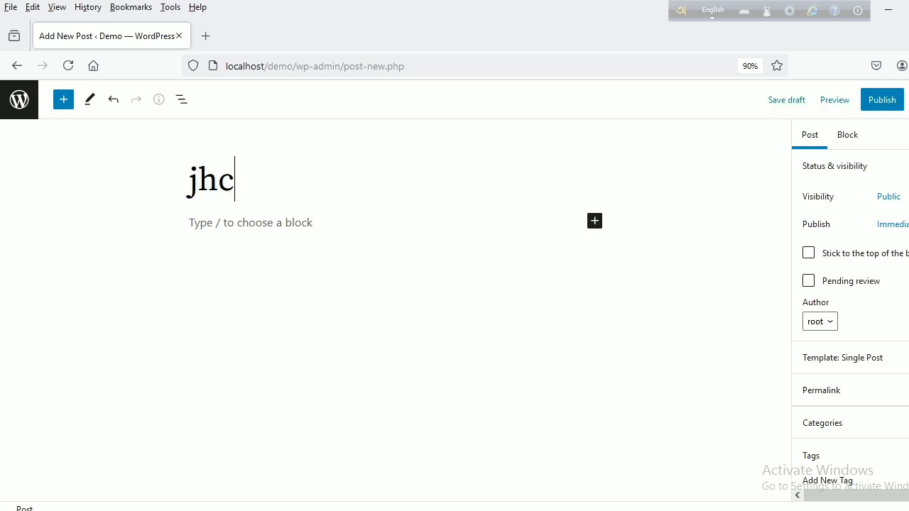
pyautogui.write('2024')
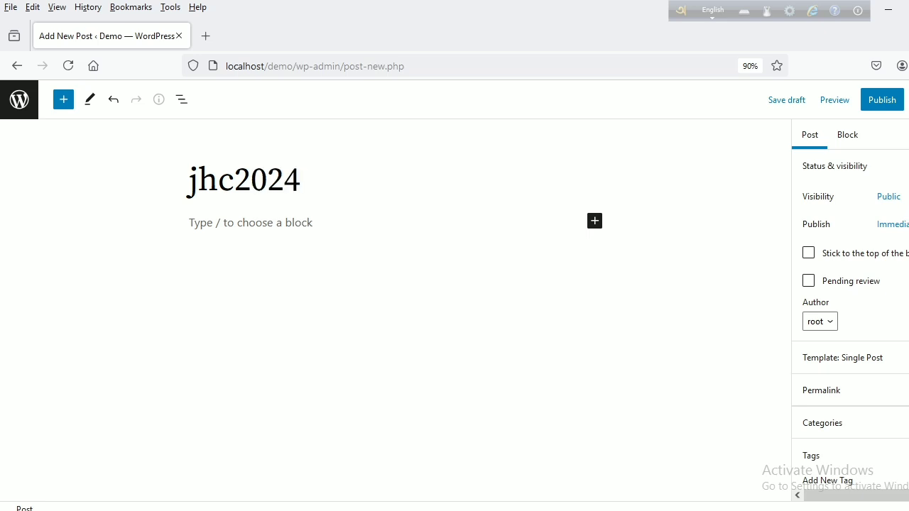
pyautogui.write('v8i')
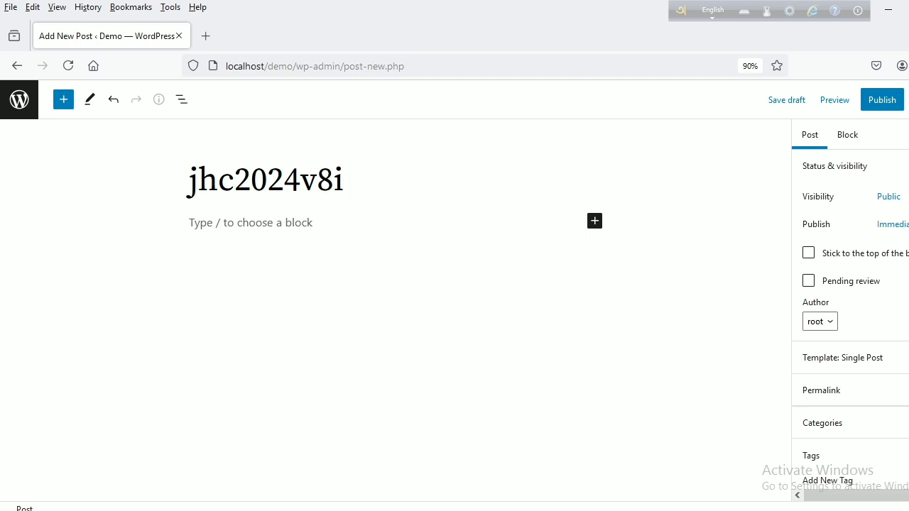
pyautogui.write('1')
pyautogui.write('a3')
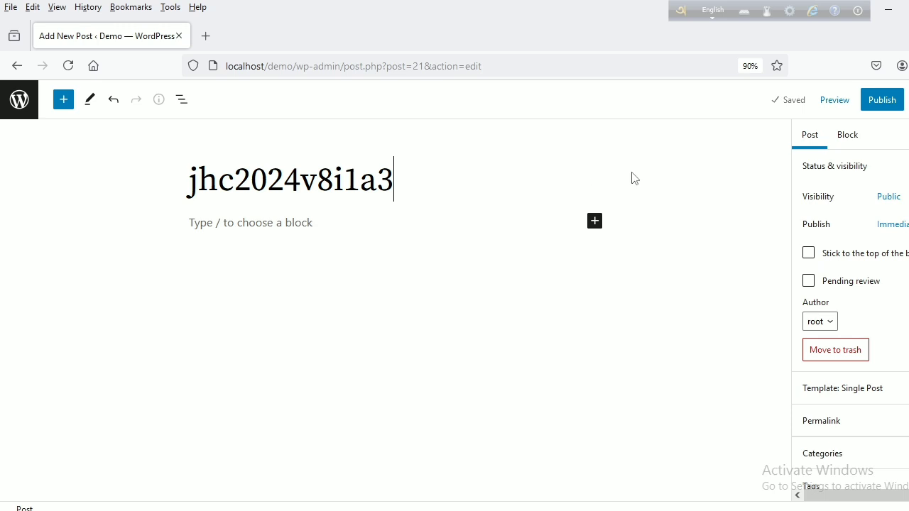
# - Publish the post publicly with immediate publication and inspect the end of its post address
pyautogui.click(883, 100)
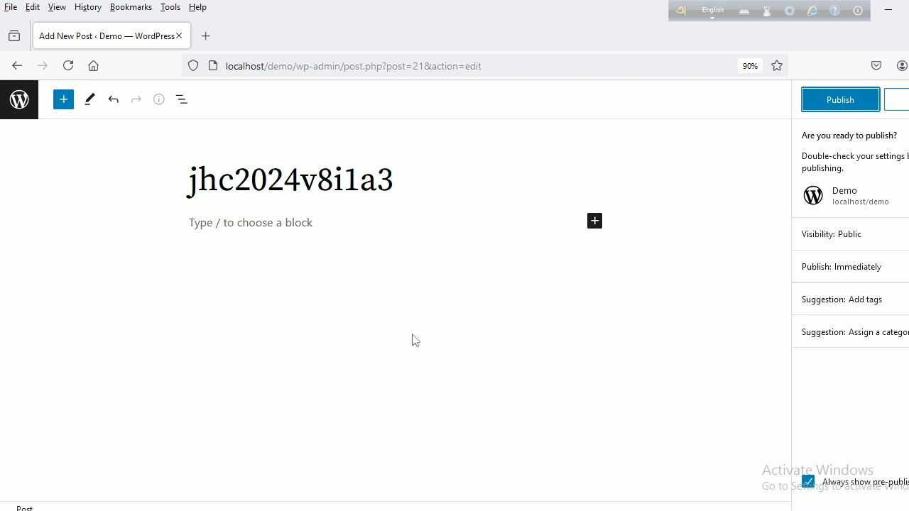
pyautogui.click(847, 105)
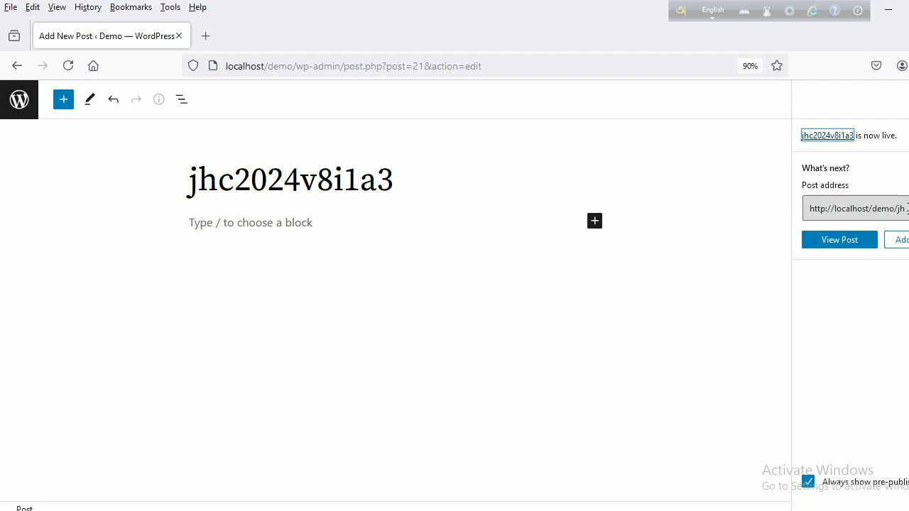
pyautogui.click(905, 208)
pyautogui.click(905, 208)
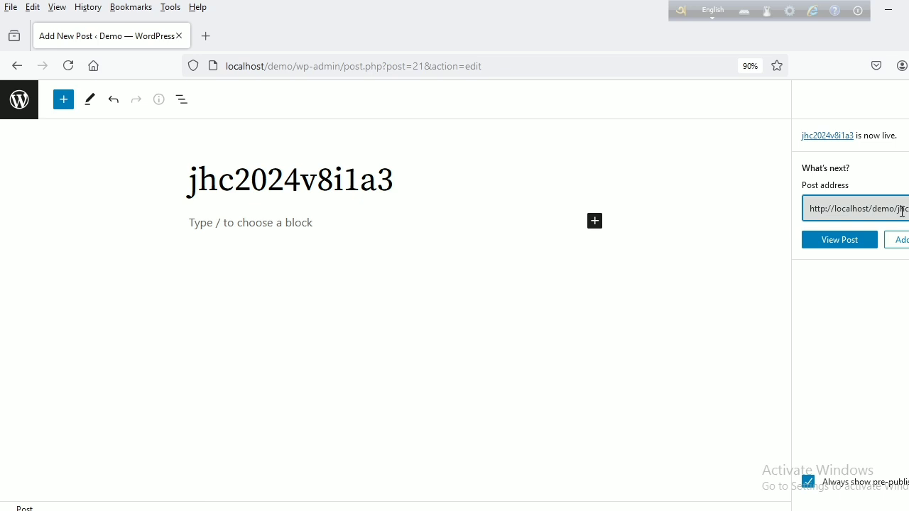
pyautogui.press('Right')
pyautogui.press('Right')
pyautogui.press('Right')
pyautogui.press('Right')
pyautogui.press('Right')
pyautogui.press('Right')
pyautogui.press('Right')
pyautogui.press('Right')
pyautogui.press('Right')
pyautogui.press('Right')
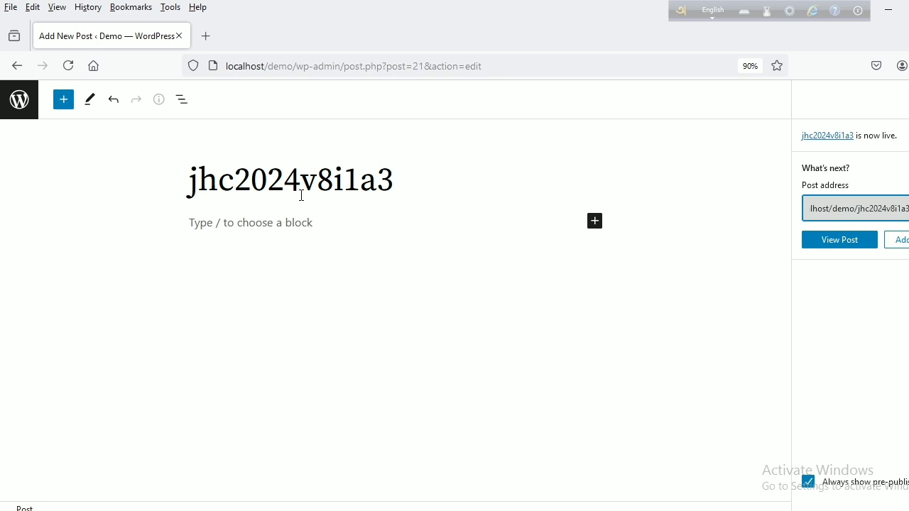
# - View the published post on the site and look through the whole page
pyautogui.click(845, 246)
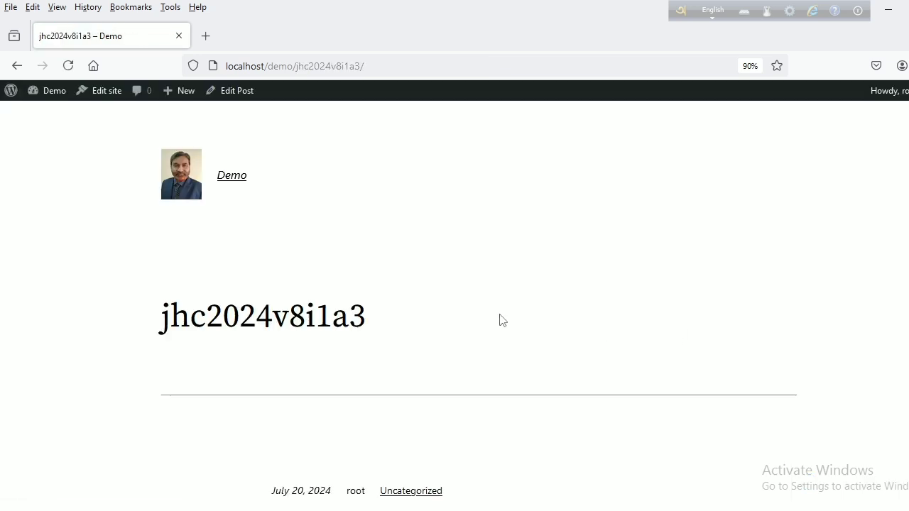
pyautogui.scroll(-3, 488, 310)
pyautogui.scroll(-1, 488, 310)
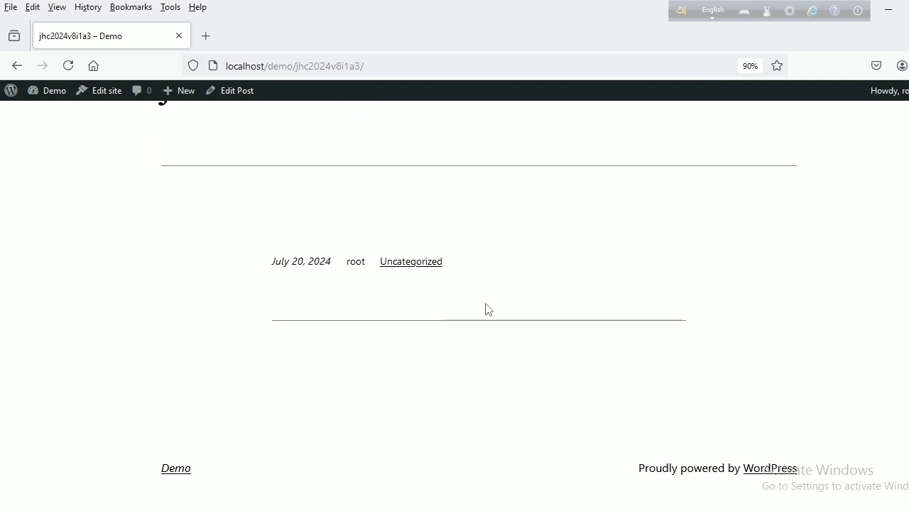
pyautogui.scroll(3, 489, 310)
pyautogui.scroll(1, 491, 311)
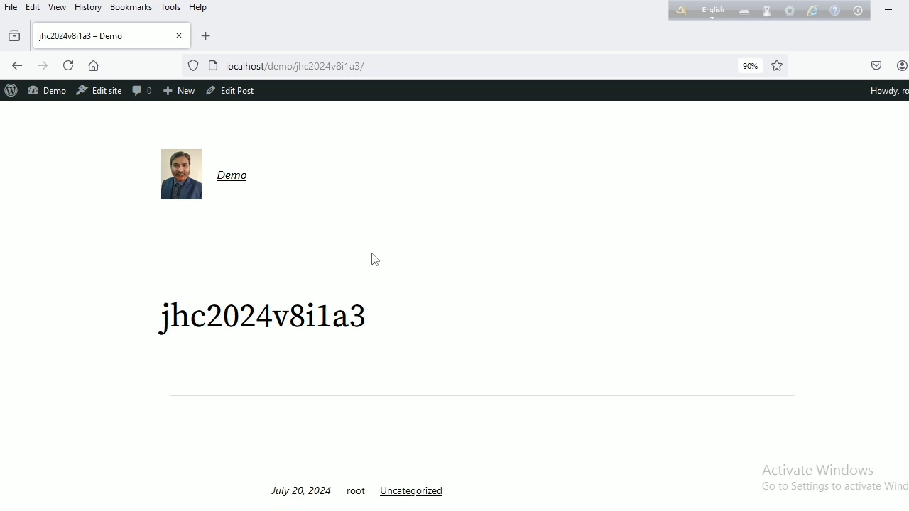
# - Reopen the published post for editing, check its preview in a new tab and close that preview tab
pyautogui.click(238, 97)
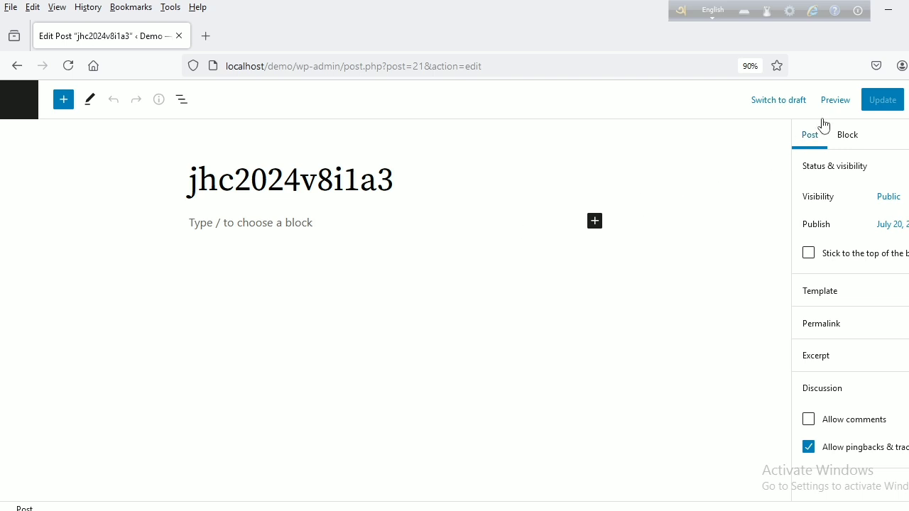
pyautogui.click(835, 100)
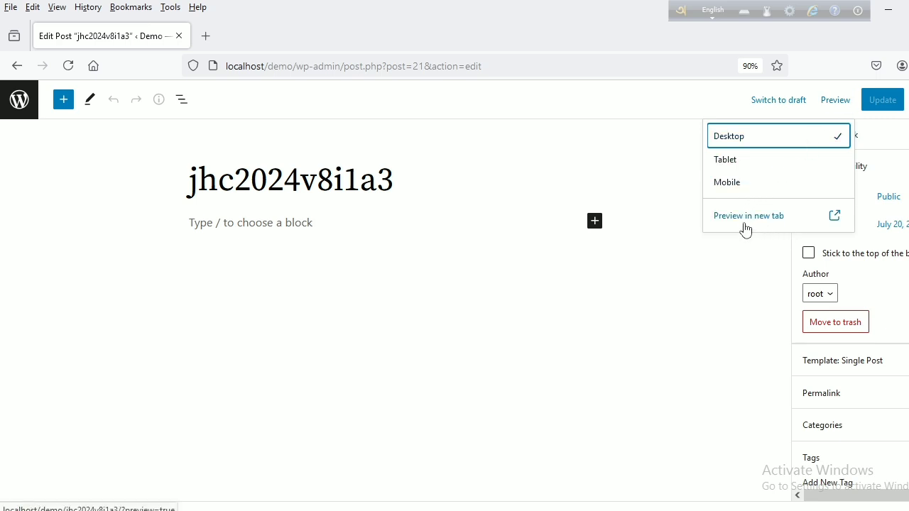
pyautogui.click(835, 220)
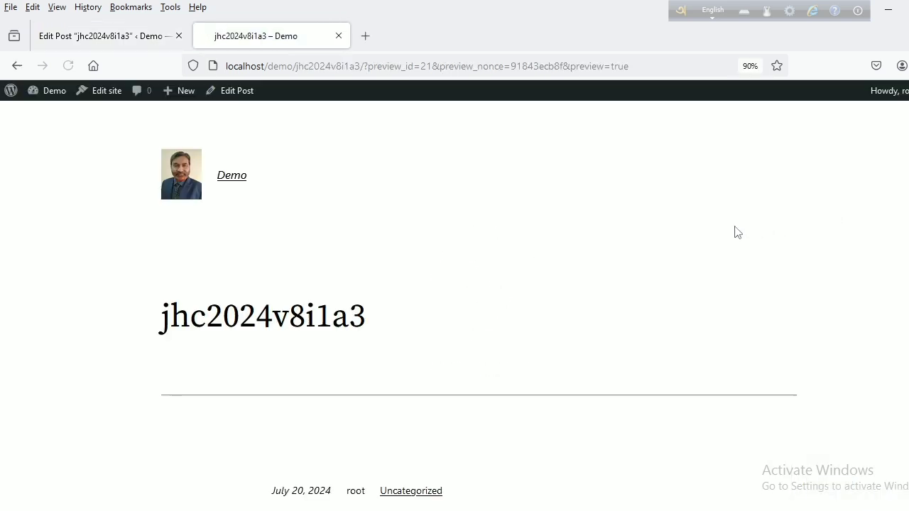
pyautogui.scroll(-3, 629, 280)
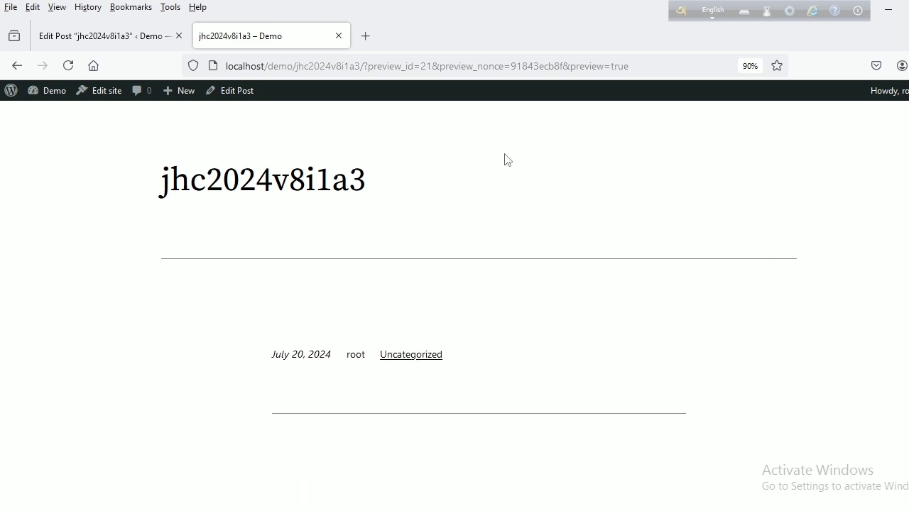
pyautogui.click(20, 66)
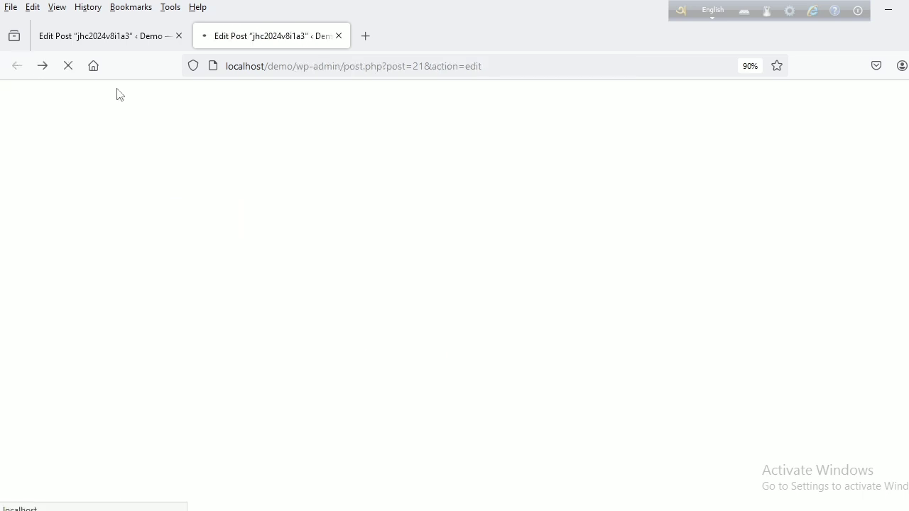
pyautogui.click(339, 36)
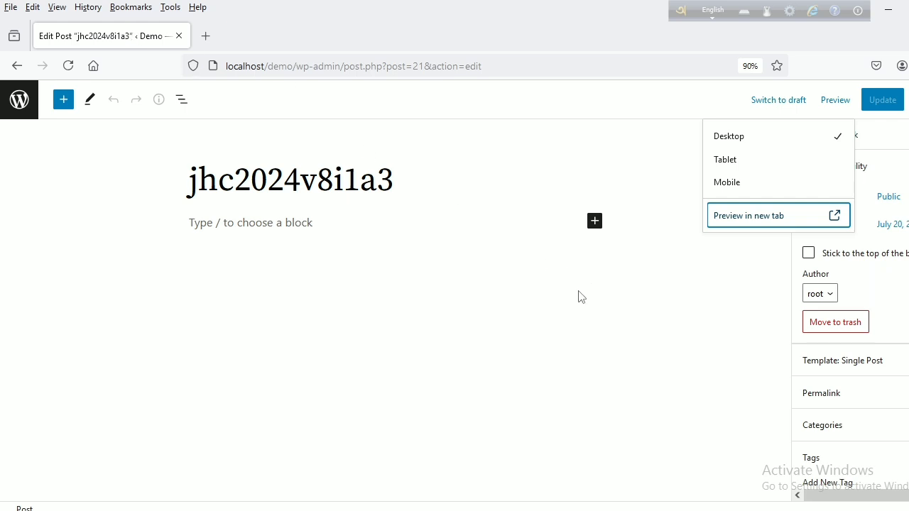
pyautogui.click(832, 103)
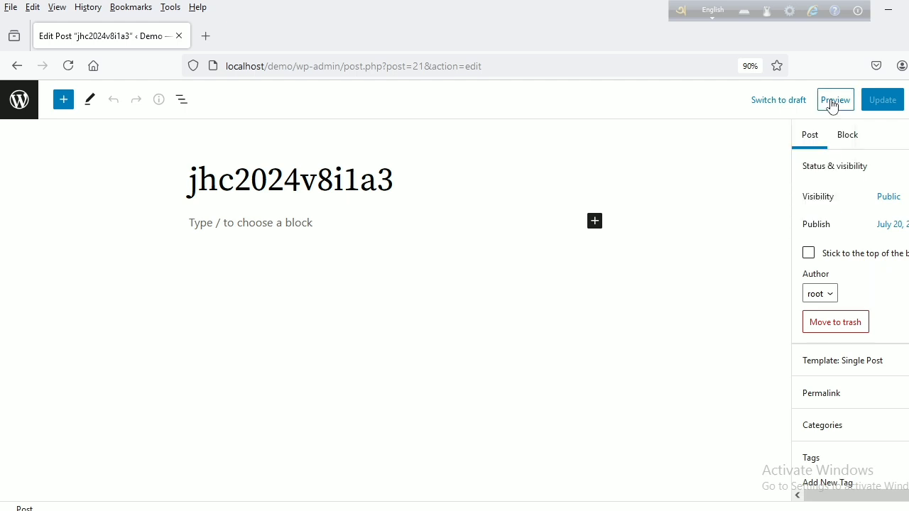
pyautogui.click(831, 104)
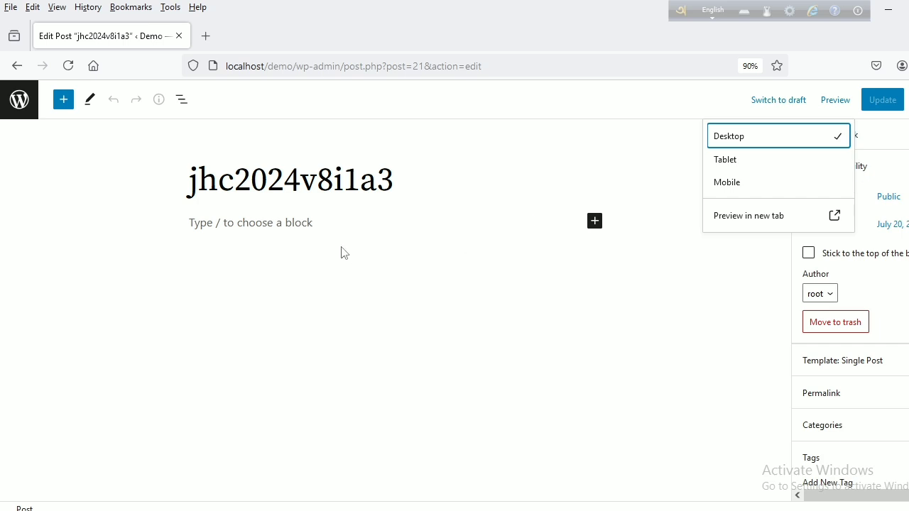
# - Change the post title to JHC 2024 v8 i1 a3, with a capitalised journal abbreviation and spaces between the parts
pyautogui.click(315, 225)
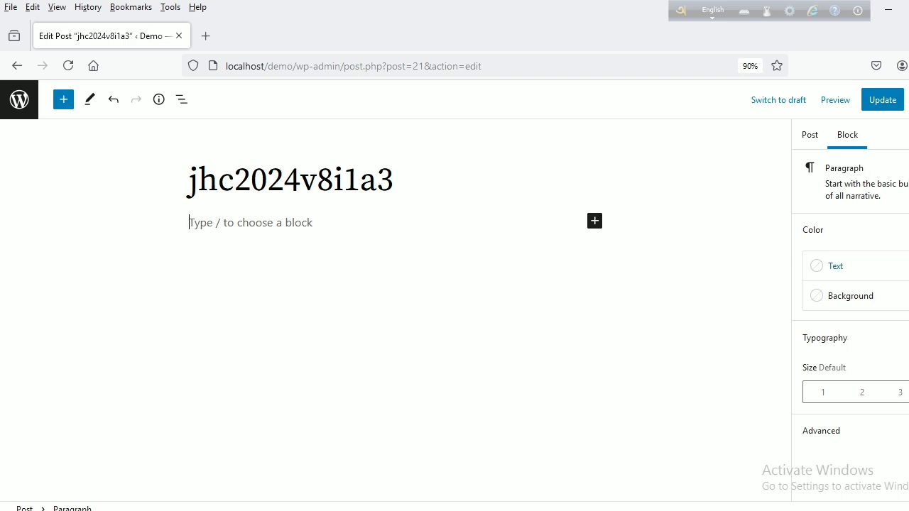
pyautogui.click(232, 181)
pyautogui.press('BackSpace')
pyautogui.press('BackSpace')
pyautogui.press('BackSpace')
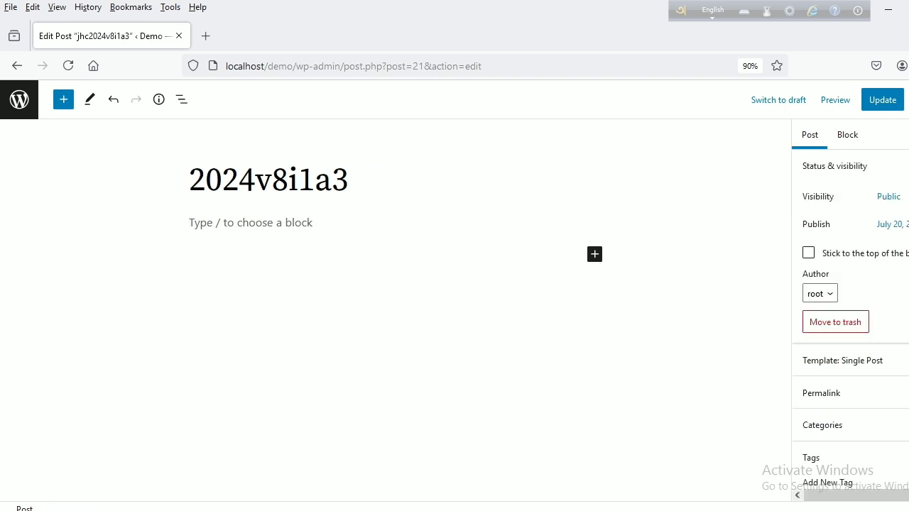
pyautogui.write('JHC')
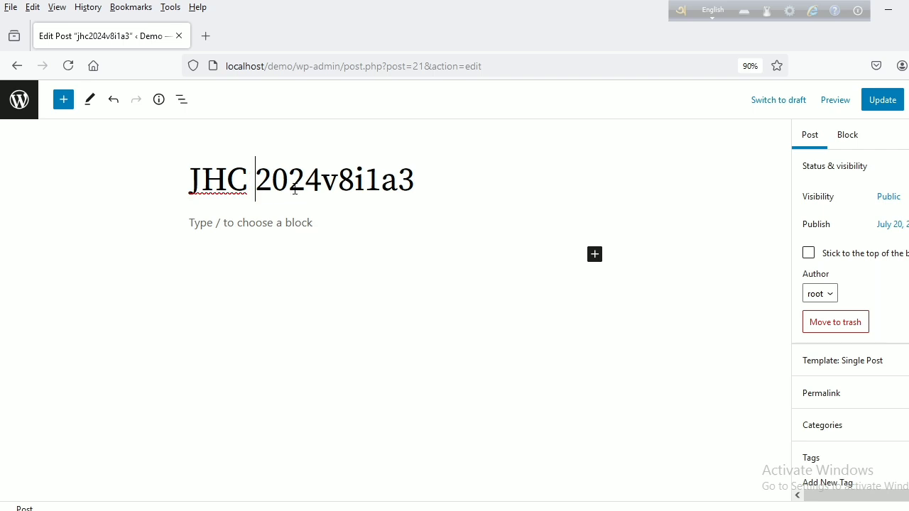
pyautogui.click(325, 185)
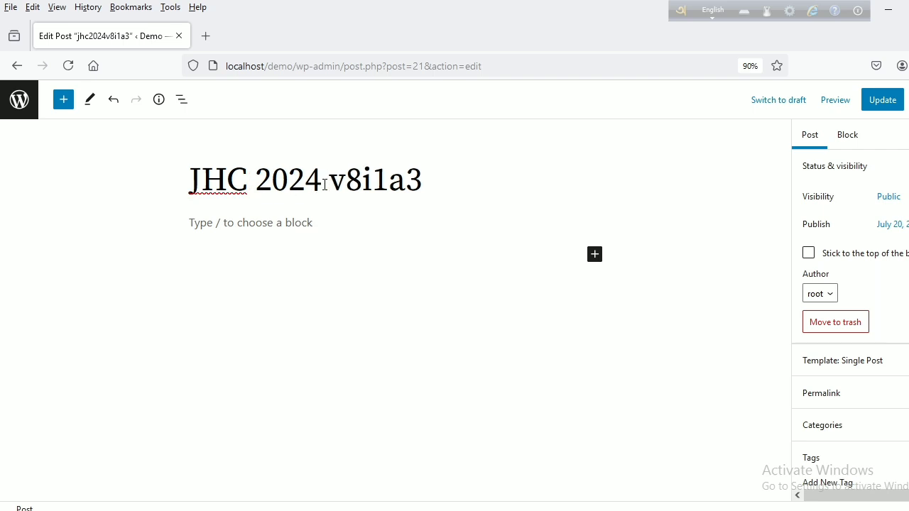
pyautogui.click(363, 183)
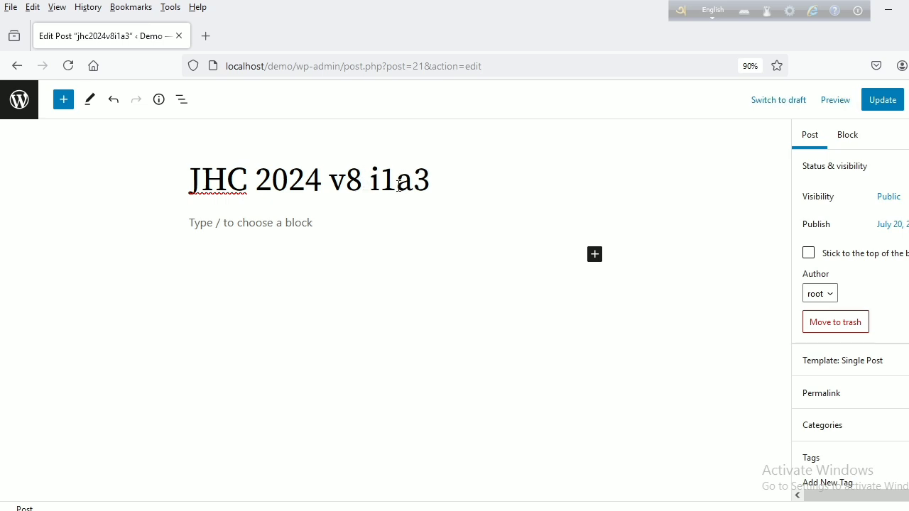
pyautogui.click(400, 186)
# - Copy the header text "Original Contribution" from the Word manuscript into the empty first paragraph block of the WordPress post
pyautogui.click(263, 221)
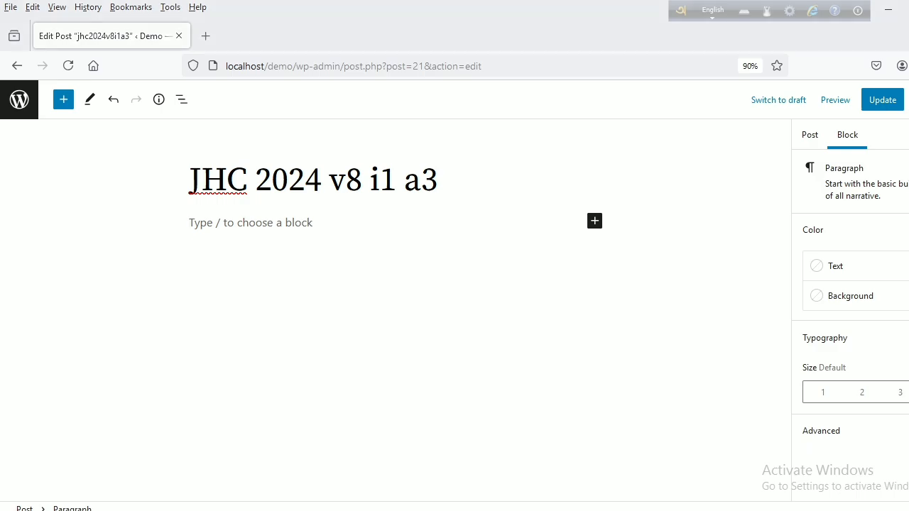
pyautogui.click(380, 510)
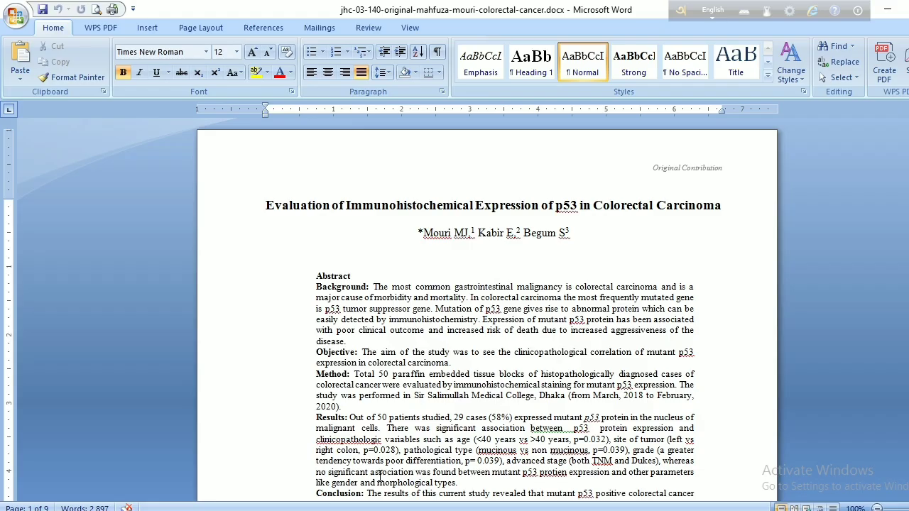
pyautogui.doubleClick(674, 174)
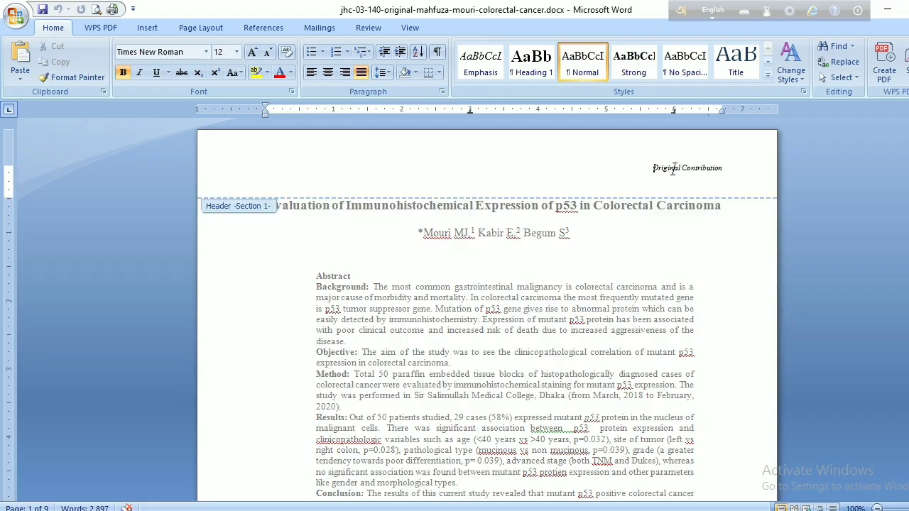
pyautogui.tripleClick(723, 173)
pyautogui.hotkey('ctrl', 'c')
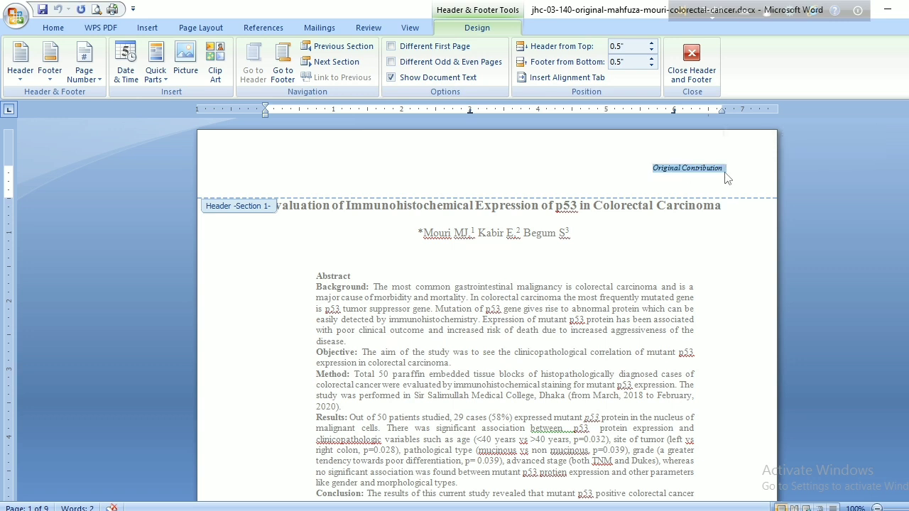
pyautogui.click(193, 509)
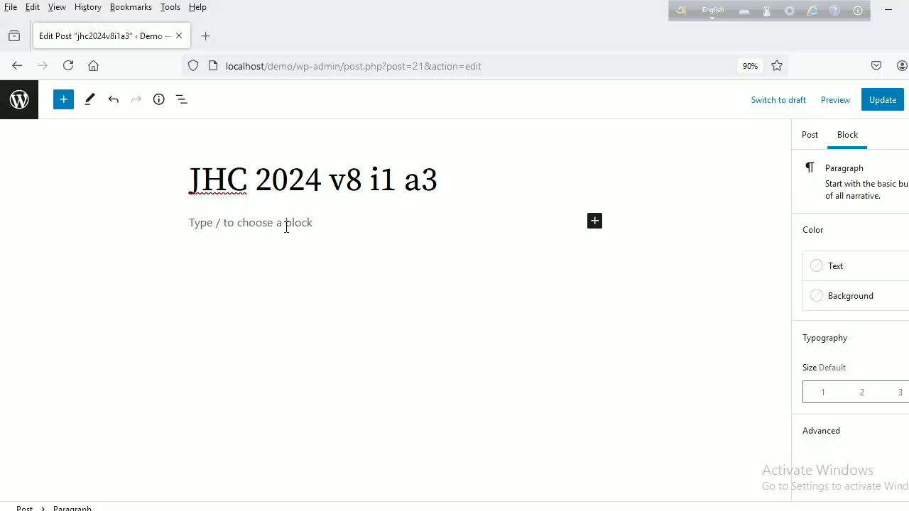
pyautogui.hotkey('ctrl', 'v')
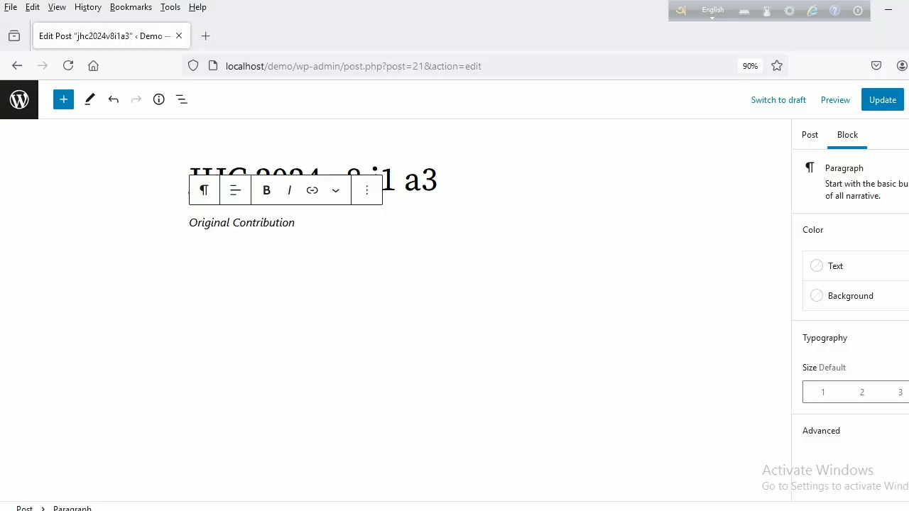
# - Align the "Original Contribution" paragraph to the right and set its text size to Small
pyautogui.tripleClick(257, 228)
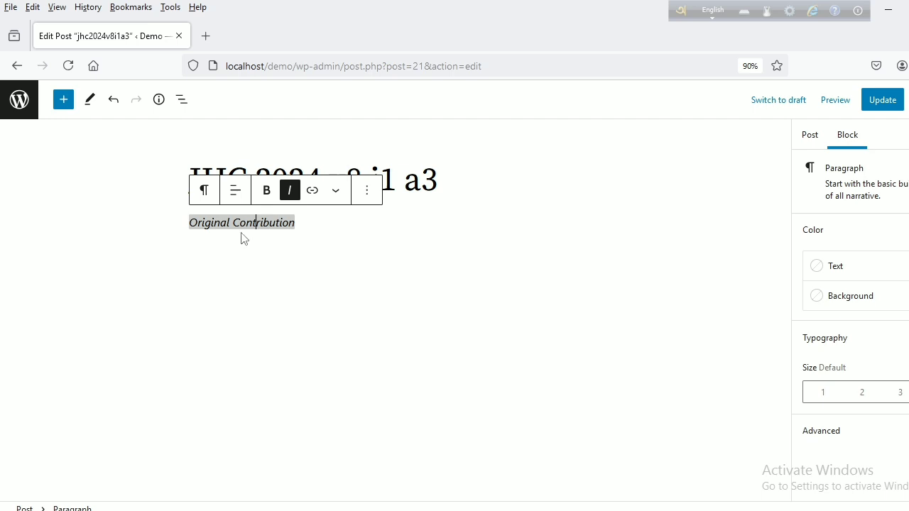
pyautogui.click(237, 197)
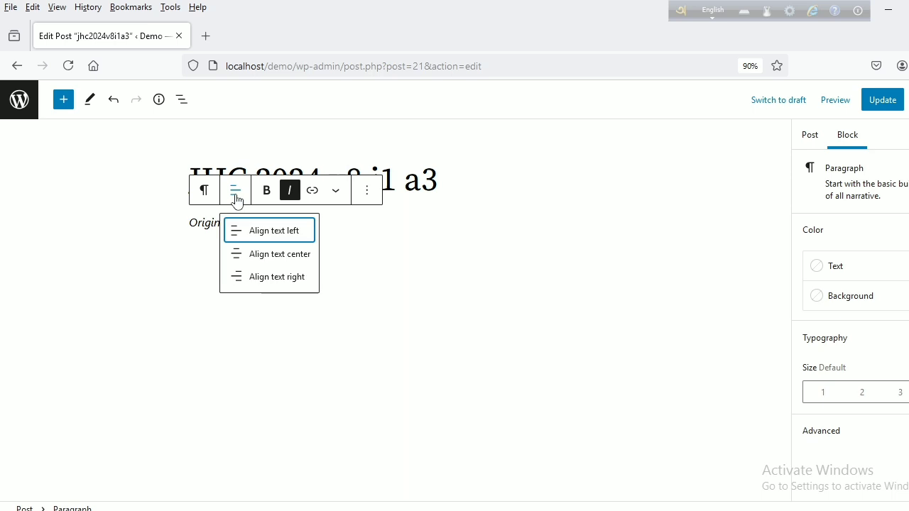
pyautogui.click(248, 286)
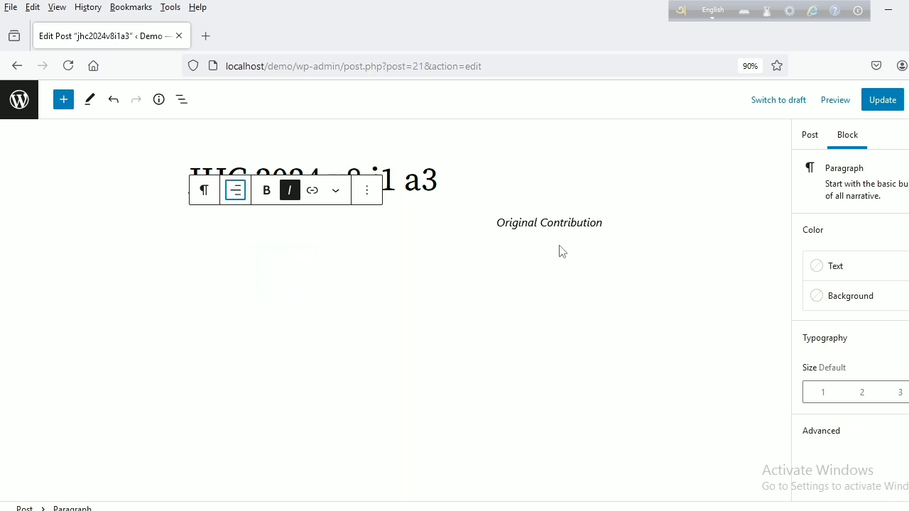
pyautogui.tripleClick(561, 224)
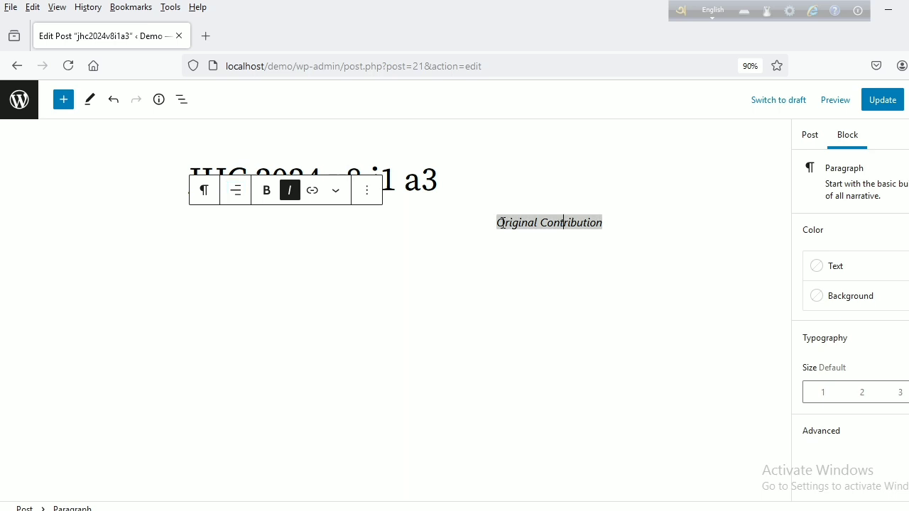
pyautogui.moveTo(499, 223); pyautogui.dragTo(604, 225)
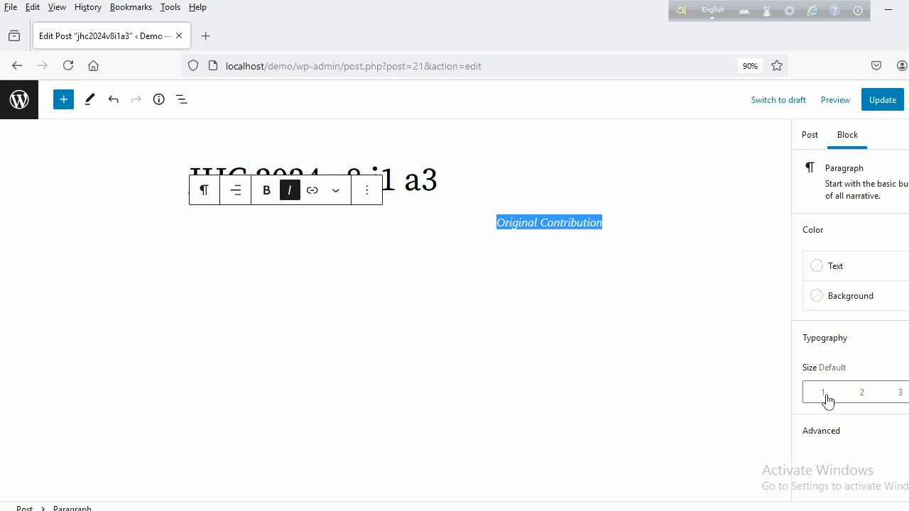
pyautogui.click(825, 398)
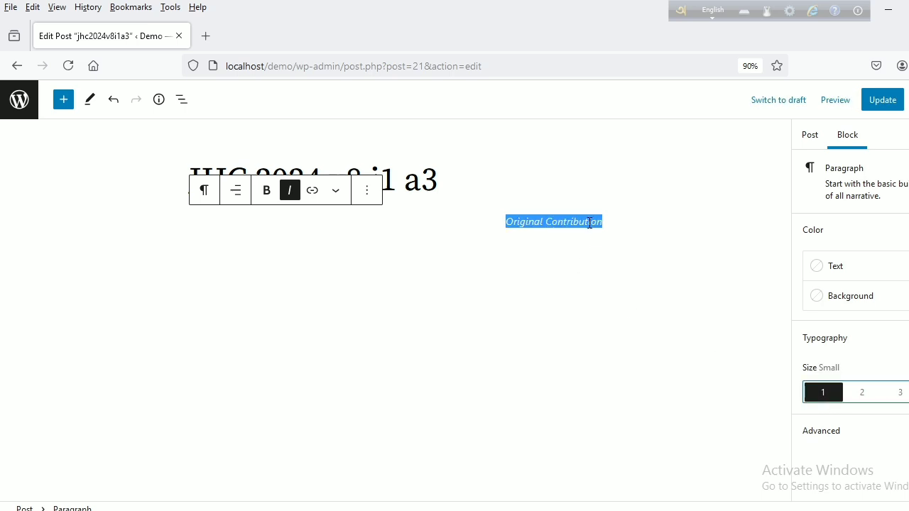
# - Add a paragraph block after "Original Contribution" and copy the article title from the Word manuscript into it
pyautogui.click(367, 193)
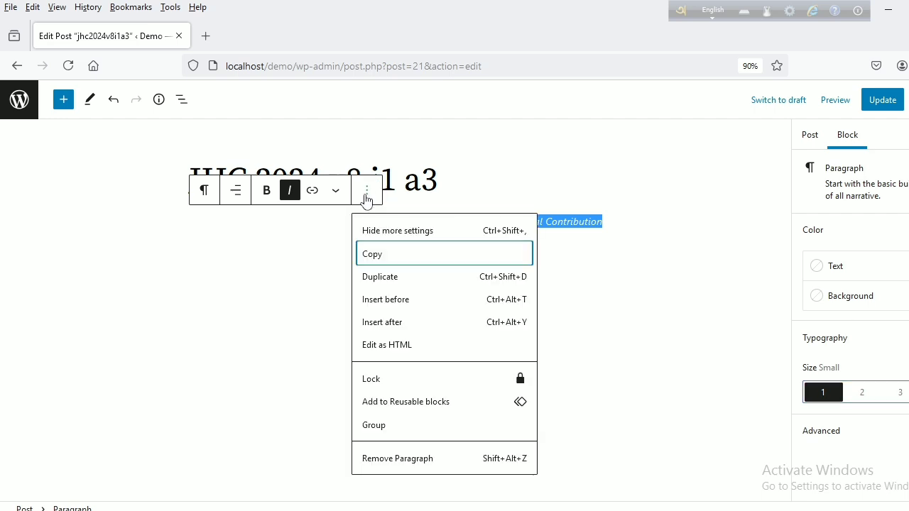
pyautogui.click(391, 325)
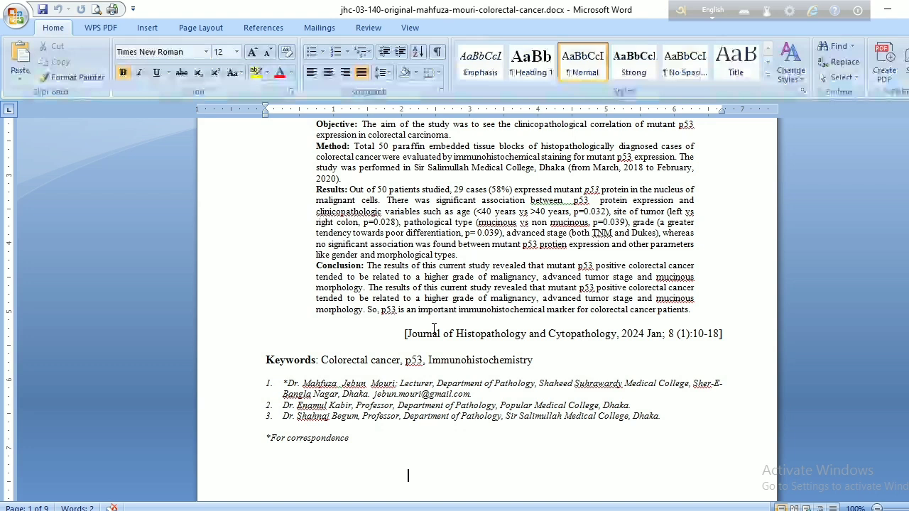
pyautogui.doubleClick(434, 332)
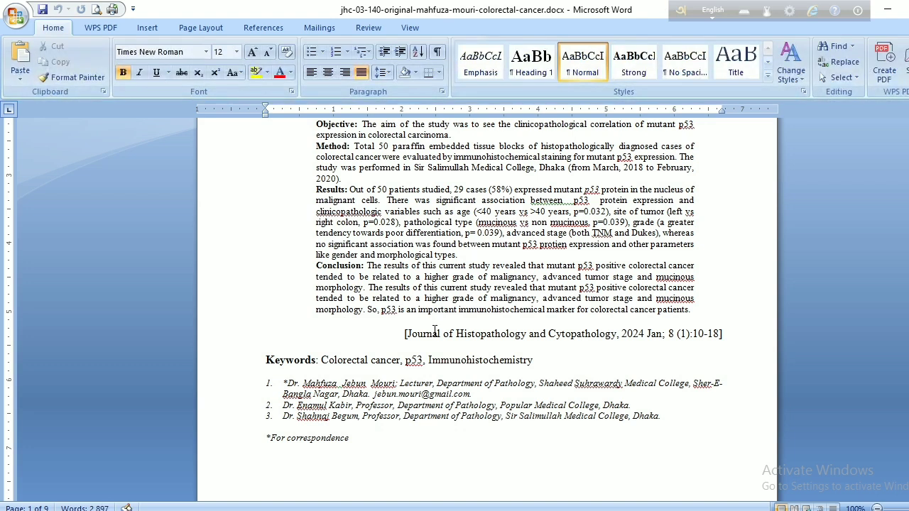
pyautogui.scroll(7, 434, 331)
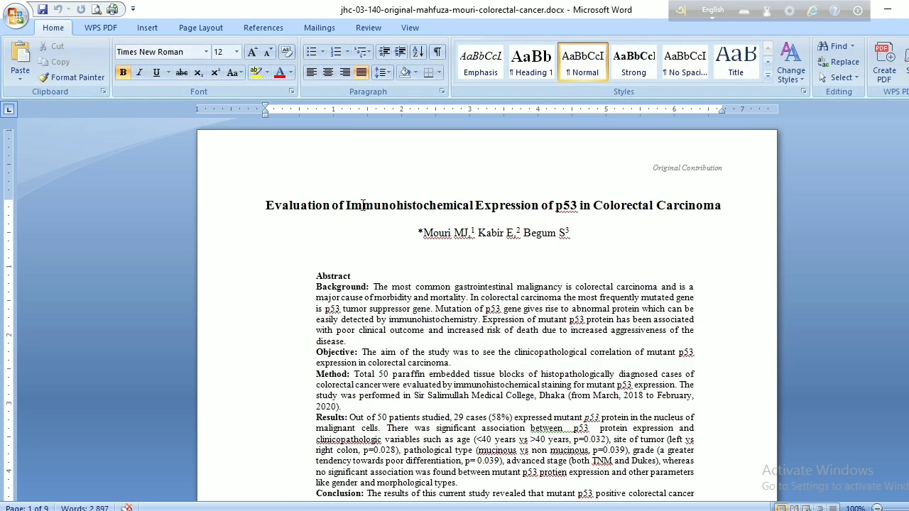
pyautogui.moveTo(267, 206); pyautogui.dragTo(722, 210)
pyautogui.hotkey('ctrl', 'c')
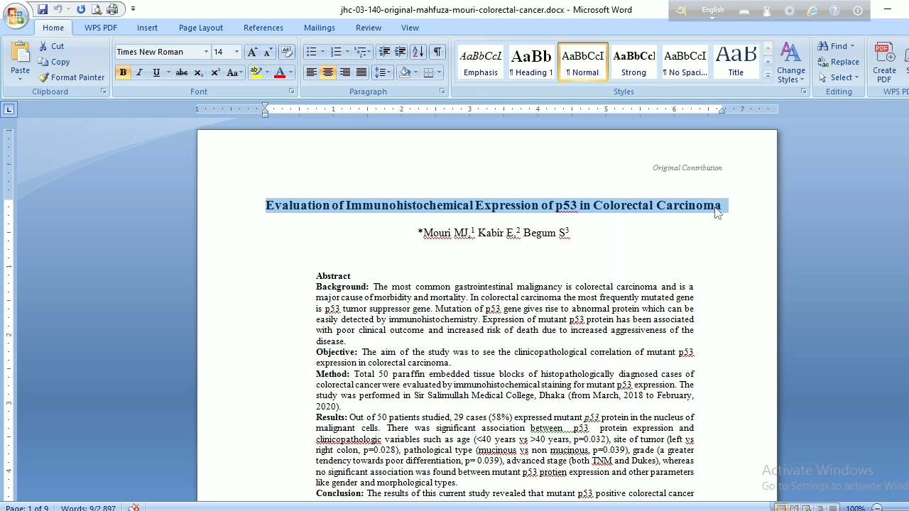
pyautogui.hotkey('alt', 'Tab')
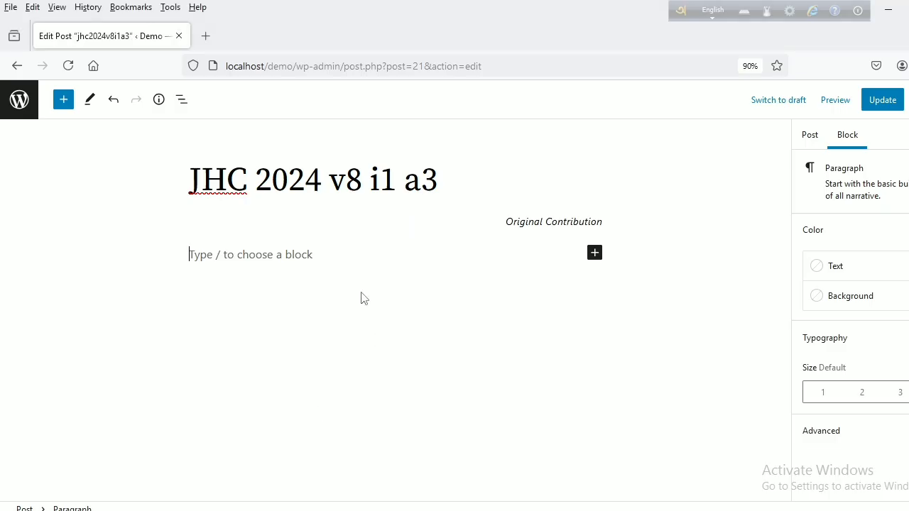
pyautogui.hotkey('ctrl', 'v')
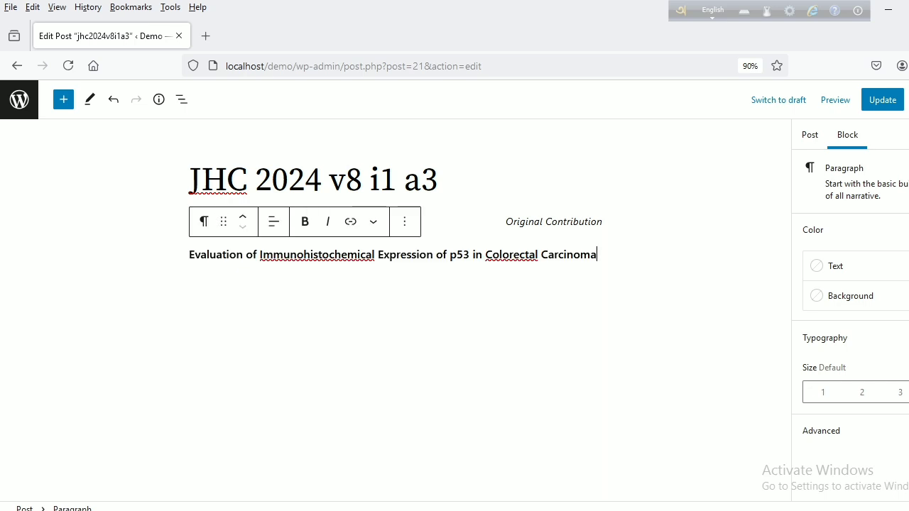
# - Set the text size of the article title paragraph to Large
pyautogui.tripleClick(196, 254)
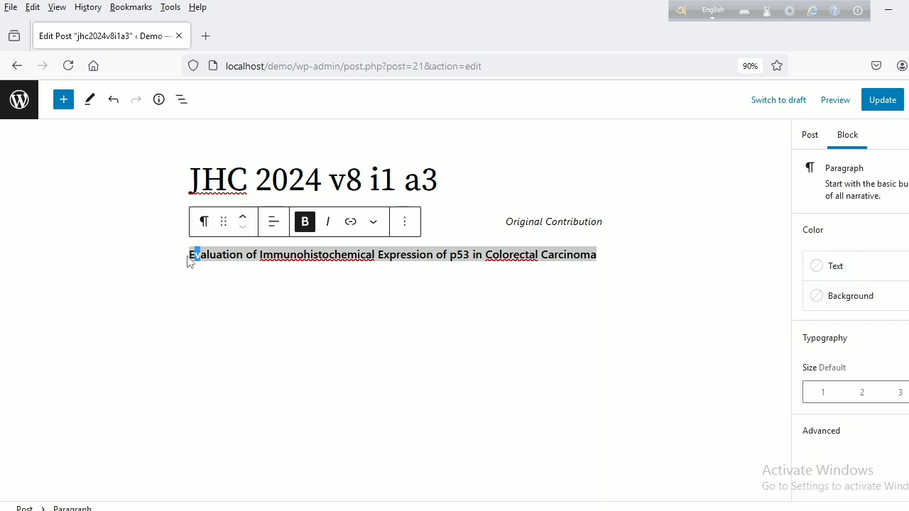
pyautogui.click(189, 260)
pyautogui.moveTo(189, 260); pyautogui.dragTo(661, 319)
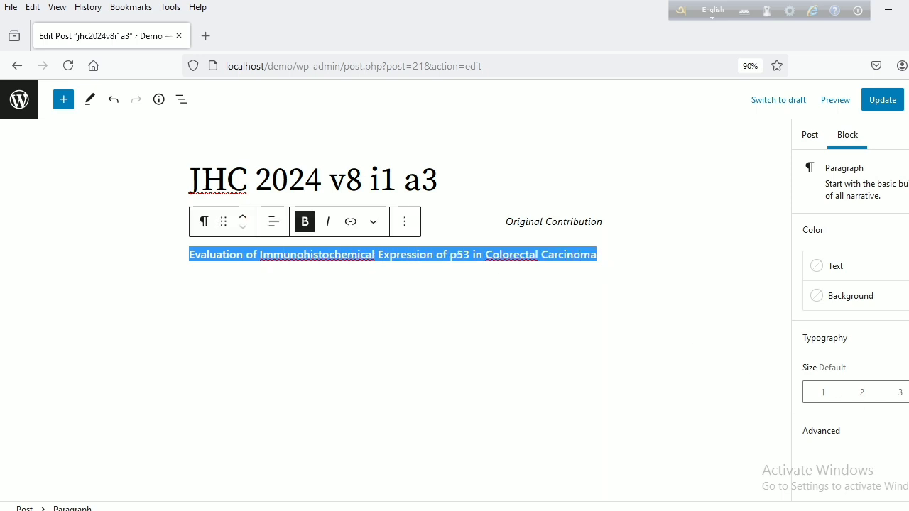
pyautogui.click(908, 392)
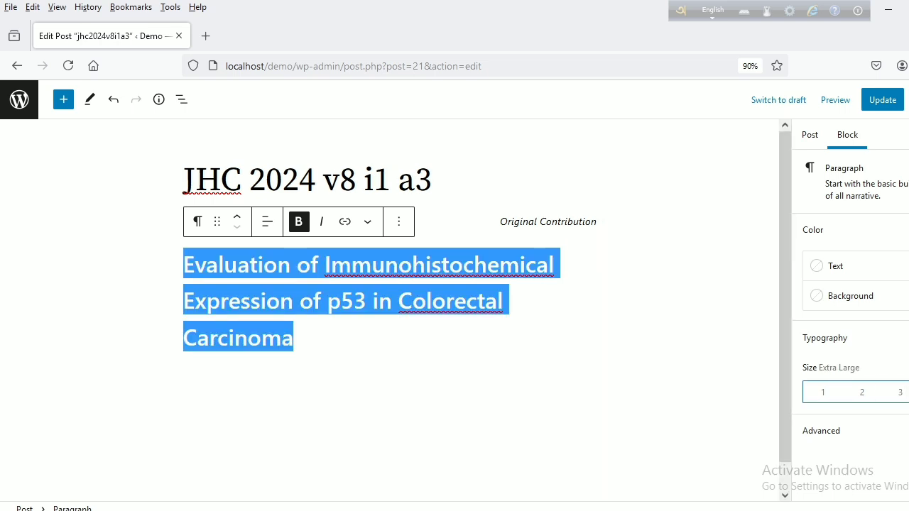
pyautogui.click(900, 395)
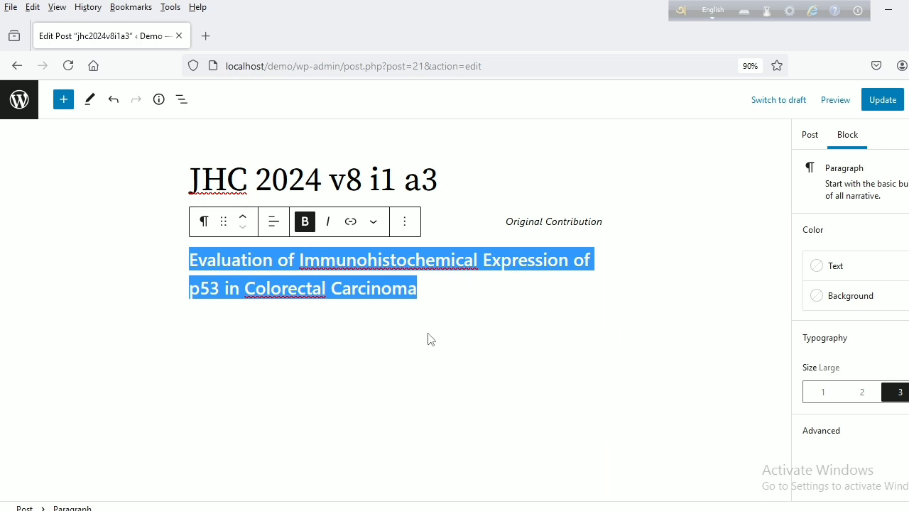
# - Add a paragraph block after the article title and copy the authors' line from the Word manuscript into it
pyautogui.click(406, 223)
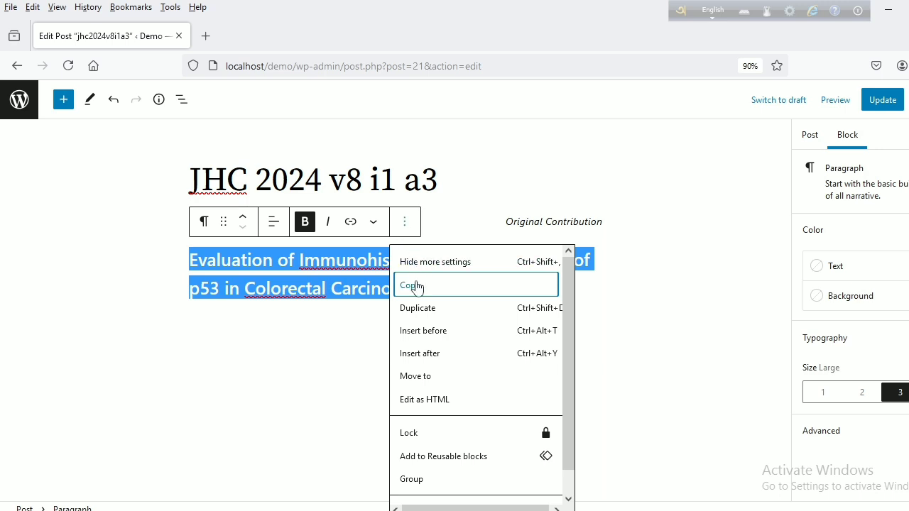
pyautogui.click(428, 355)
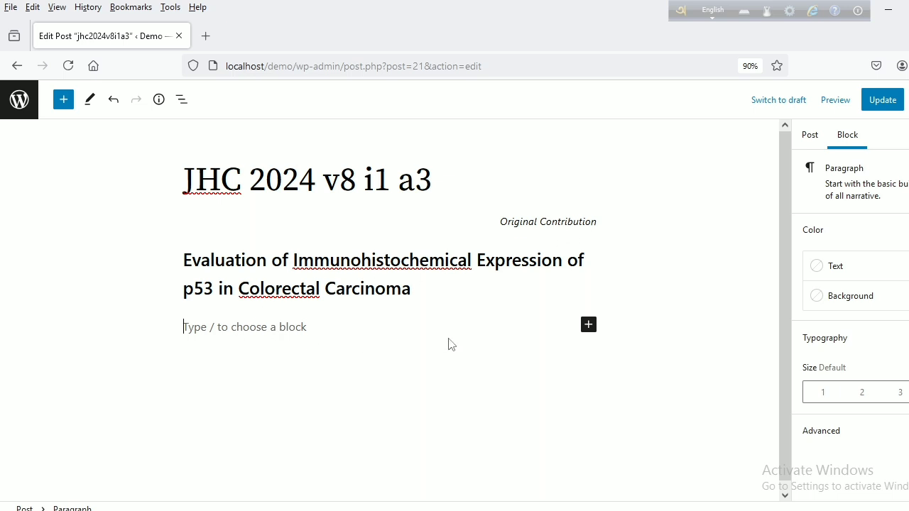
pyautogui.hotkey('alt', 'Tab')
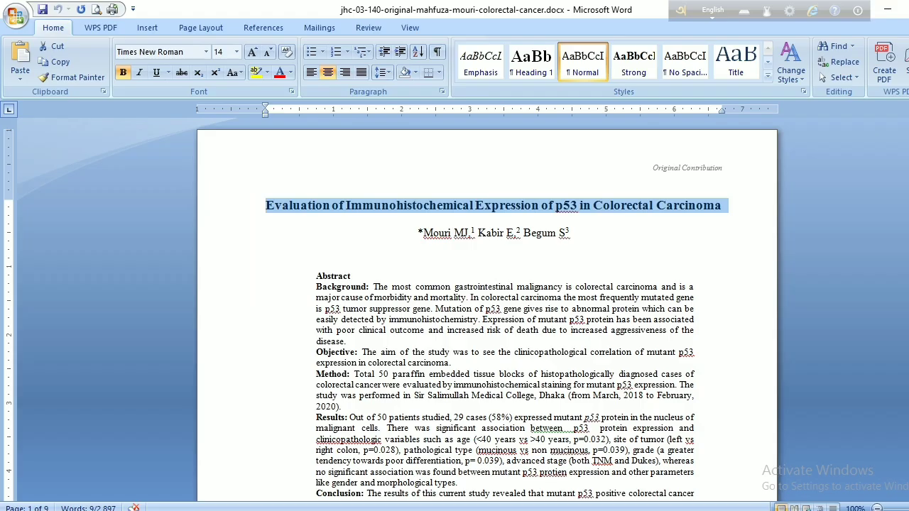
pyautogui.click(421, 234)
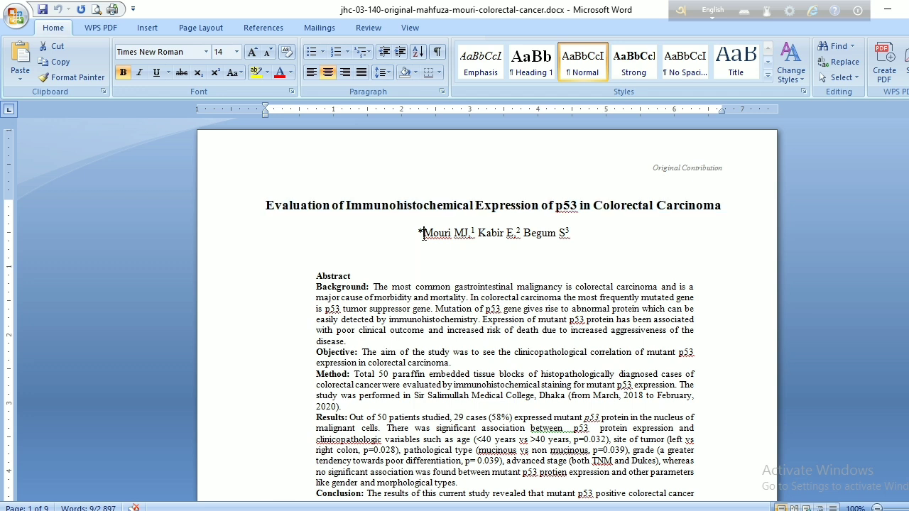
pyautogui.moveTo(420, 234); pyautogui.dragTo(572, 238)
pyautogui.hotkey('ctrl', 'c')
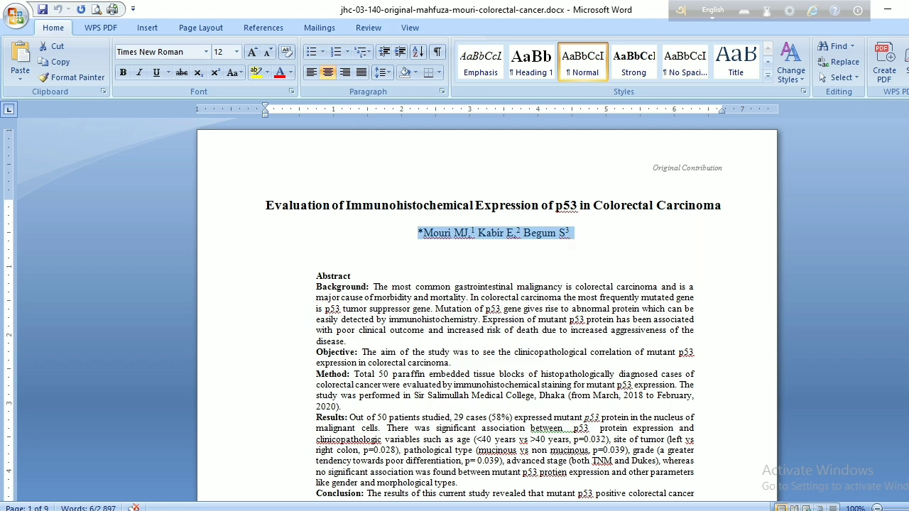
pyautogui.hotkey('alt', 'Tab')
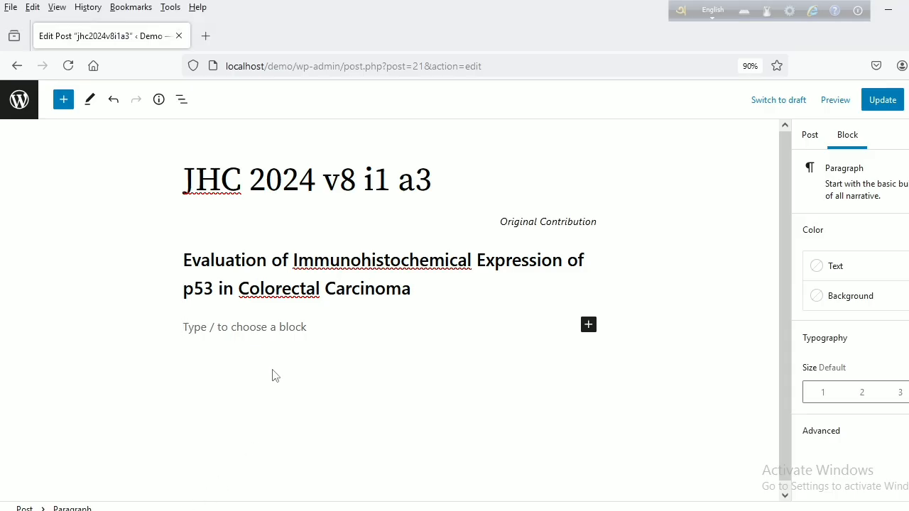
pyautogui.hotkey('ctrl', 'v')
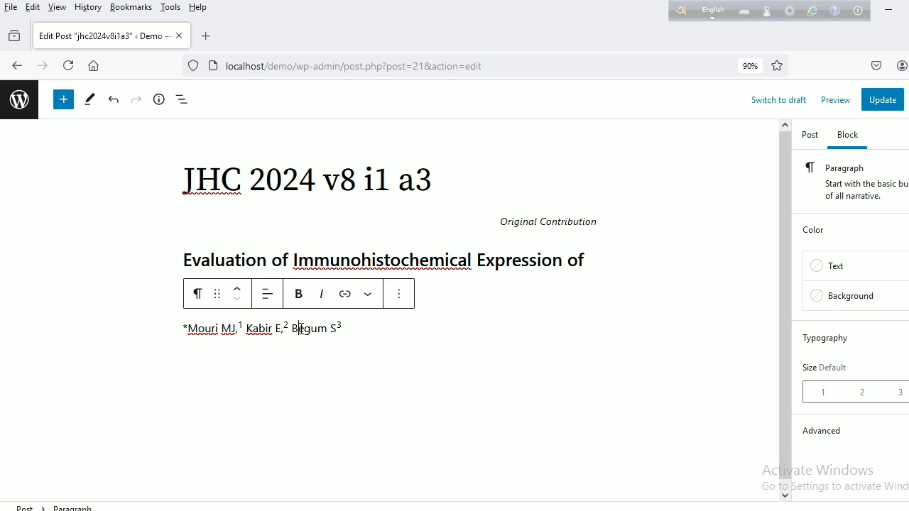
# - Centre the authors' line and the article title paragraph above it
pyautogui.click(267, 301)
pyautogui.click(292, 358)
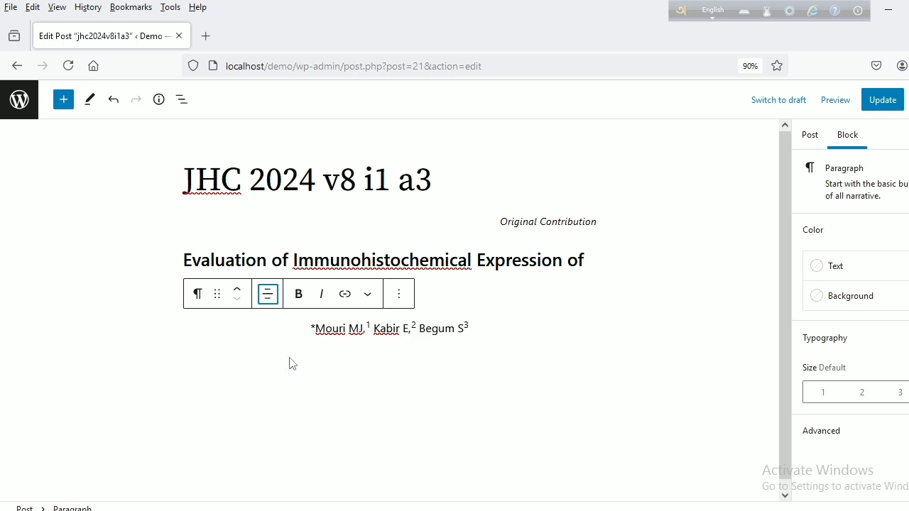
pyautogui.tripleClick(460, 262)
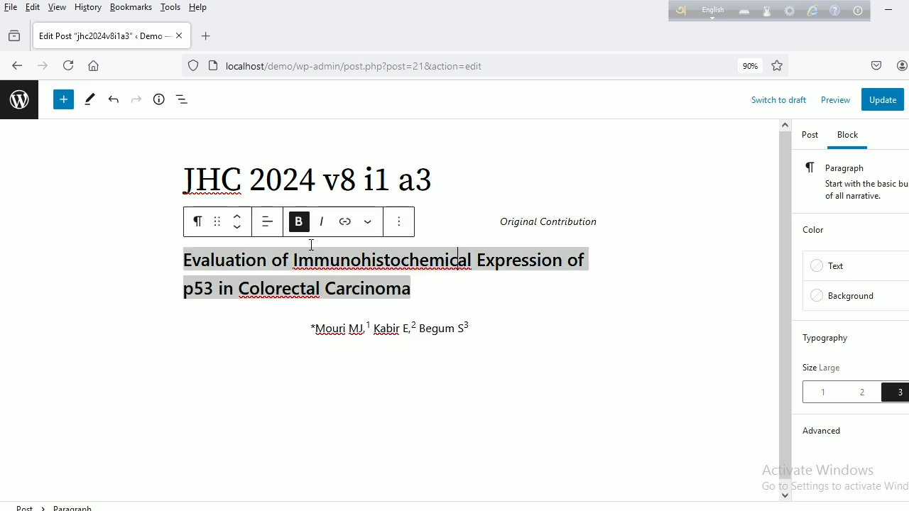
pyautogui.click(269, 227)
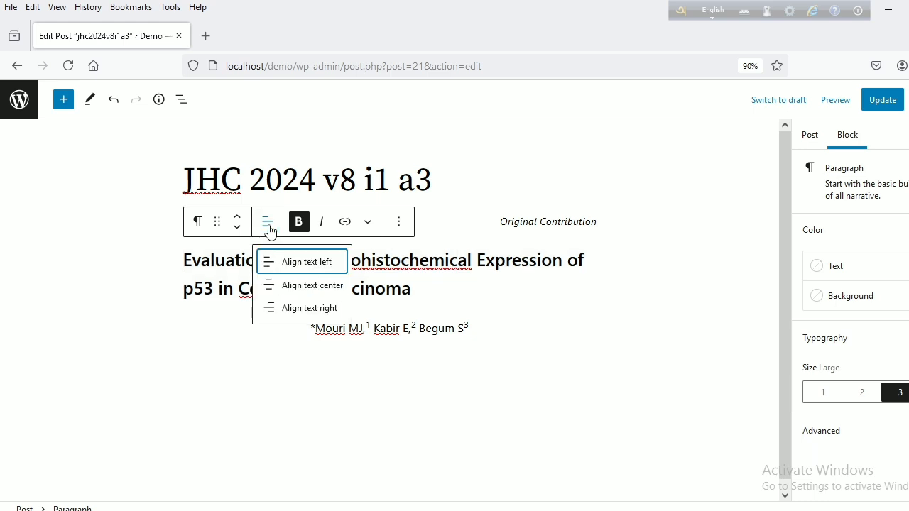
pyautogui.click(288, 292)
pyautogui.click(403, 409)
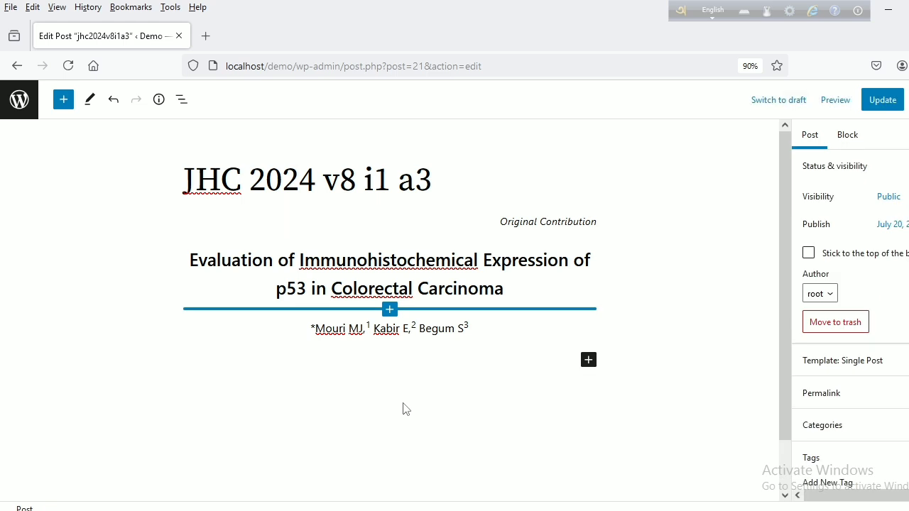
# - Add a paragraph block after the authors' line and copy the full abstract, from its heading through Conclusion, from the Word manuscript into it
pyautogui.click(466, 179)
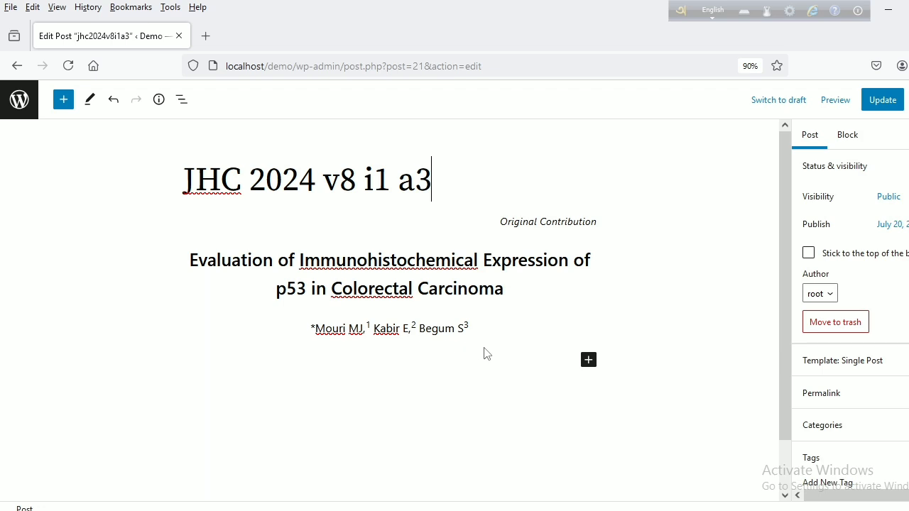
pyautogui.click(442, 329)
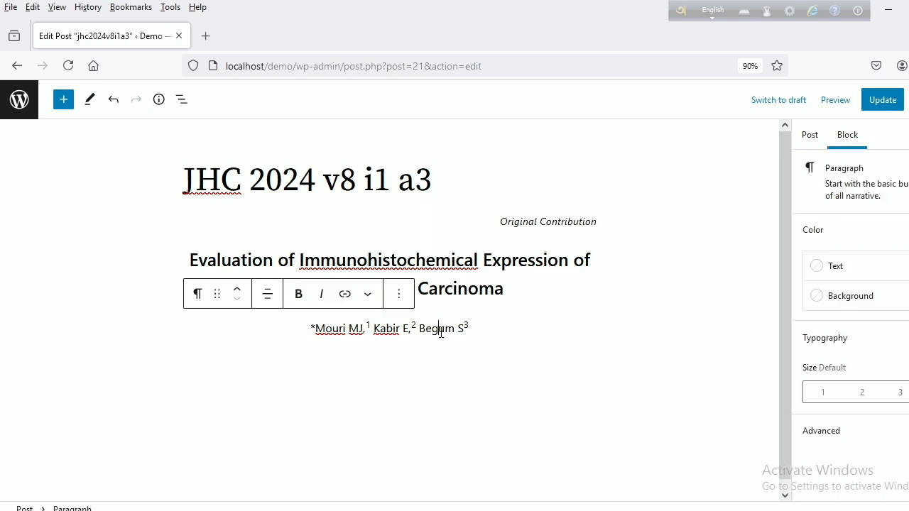
pyautogui.click(399, 294)
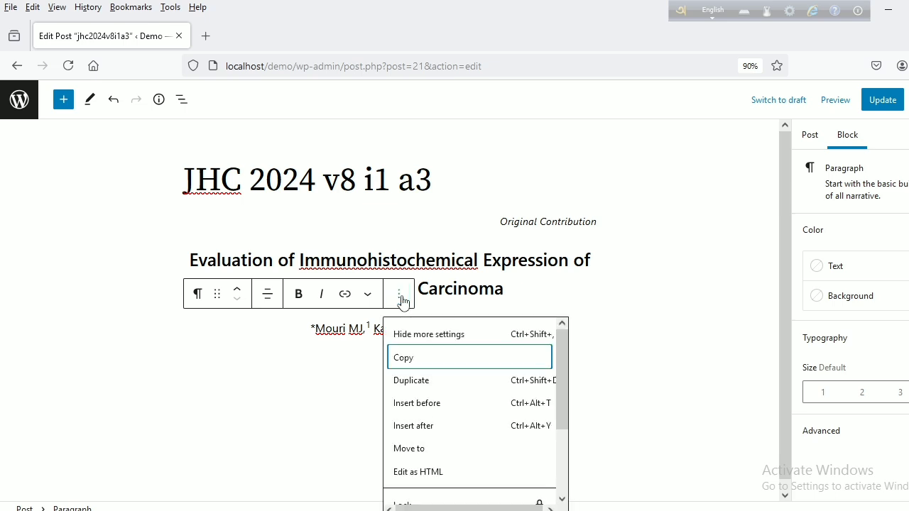
pyautogui.click(417, 428)
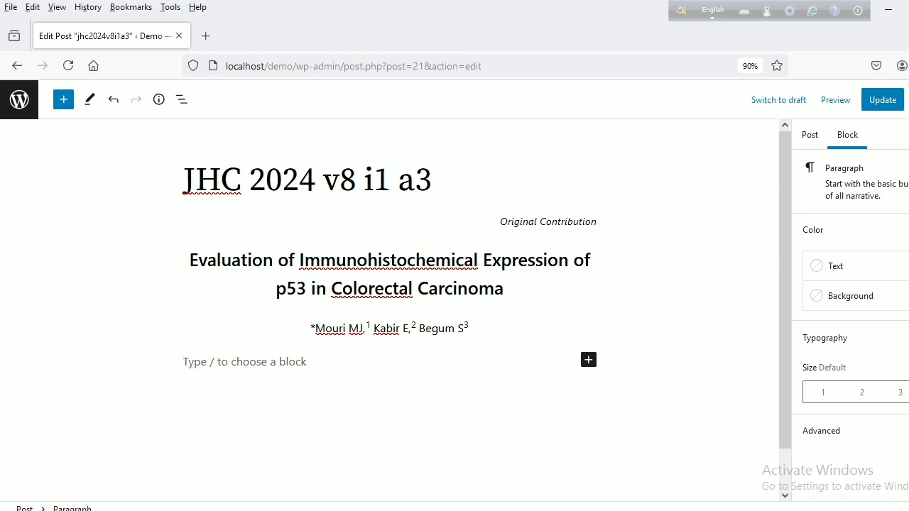
pyautogui.hotkey('alt', 'Tab')
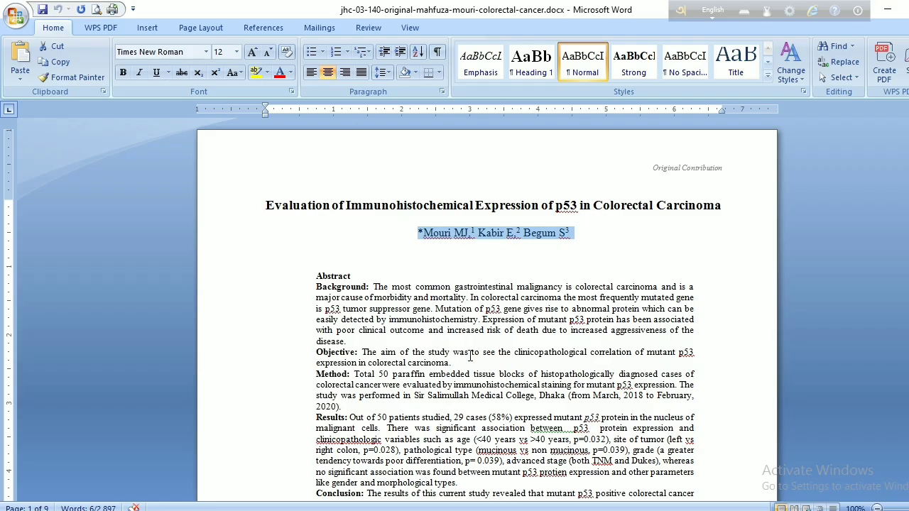
pyautogui.scroll(-3, 420, 323)
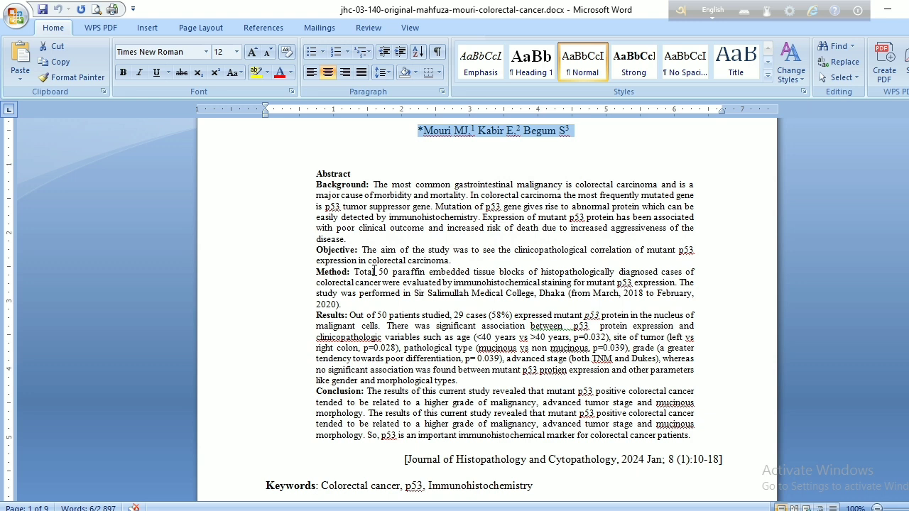
pyautogui.moveTo(315, 177); pyautogui.dragTo(692, 435)
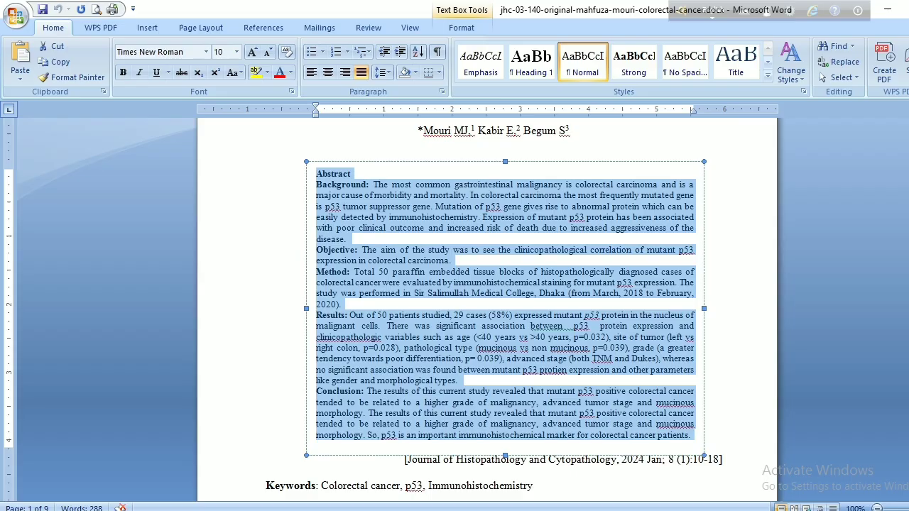
pyautogui.hotkey('alt', 'Tab')
pyautogui.hotkey('ctrl', 'v')
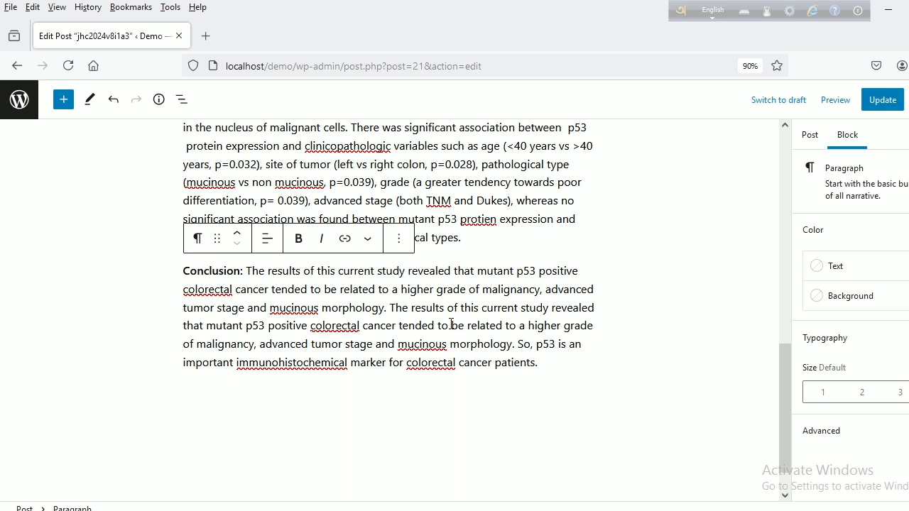
# - Set the text size of the Abstract heading and the Background, Objective and Method paragraphs to Small
pyautogui.scroll(4, 454, 320)
pyautogui.scroll(1, 455, 316)
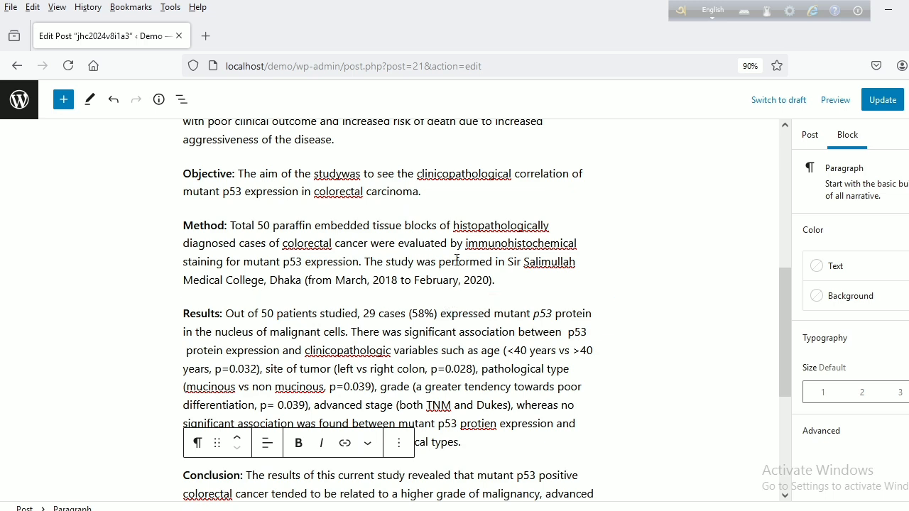
pyautogui.scroll(5, 455, 283)
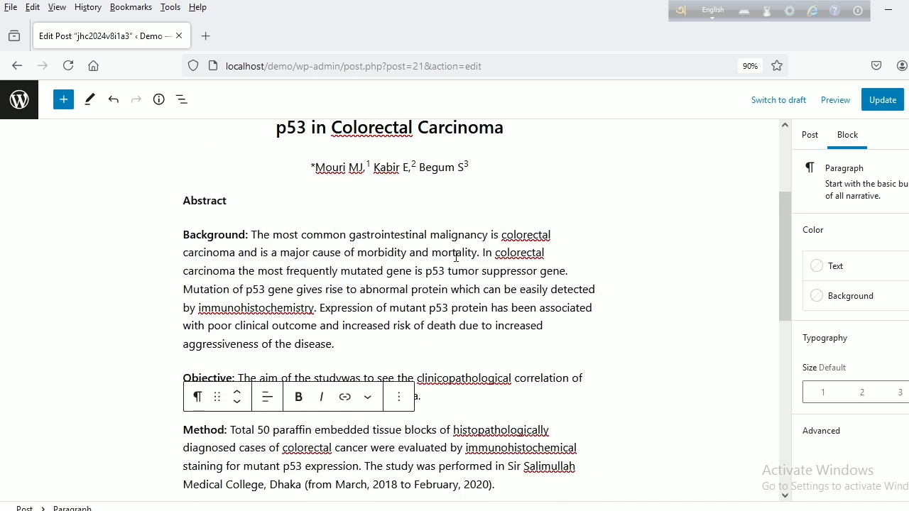
pyautogui.click(183, 201)
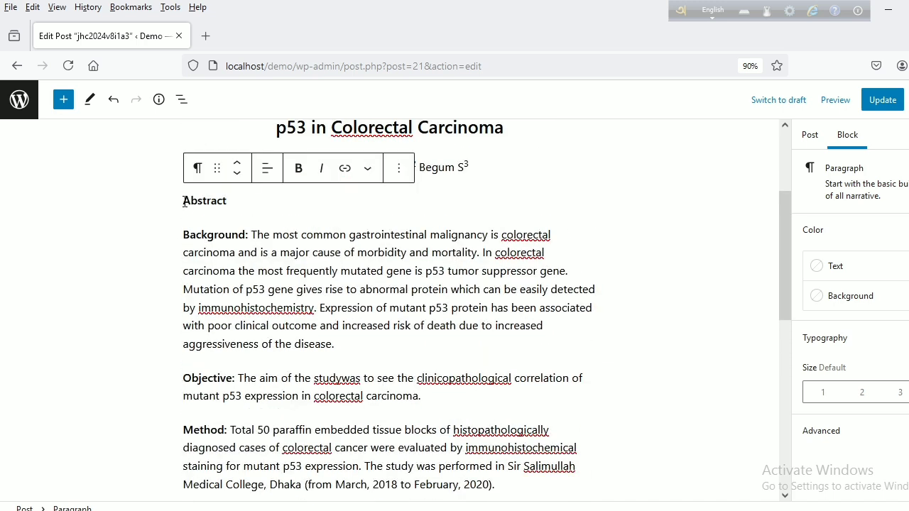
pyautogui.hotkey('ctrl', 's')
pyautogui.click(783, 498)
pyautogui.click(784, 499)
pyautogui.click(784, 498)
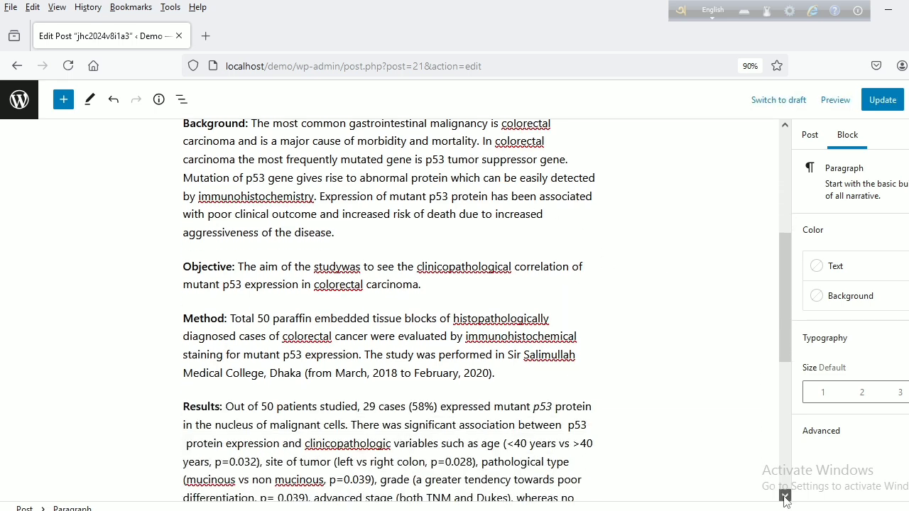
pyautogui.click(785, 497)
pyautogui.click(785, 498)
pyautogui.click(785, 498)
pyautogui.click(785, 498)
pyautogui.click(784, 498)
pyautogui.click(784, 497)
pyautogui.click(785, 497)
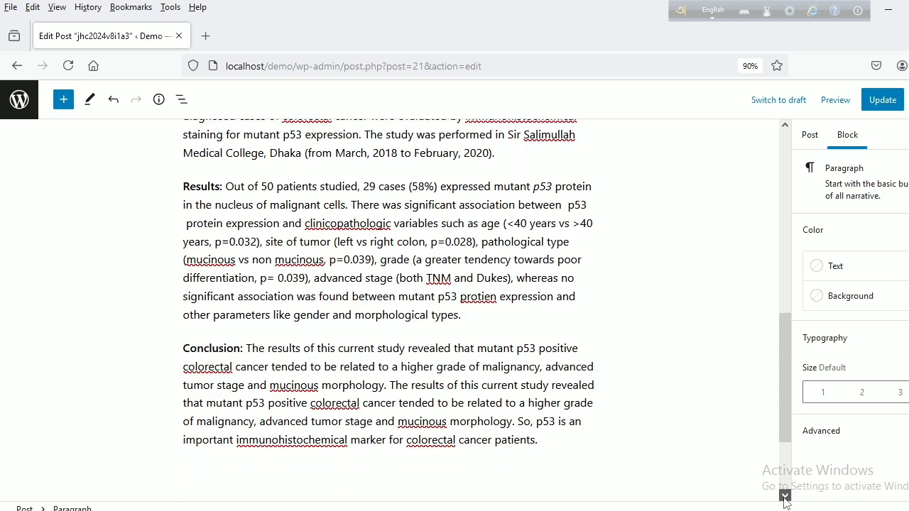
pyautogui.keyDown('shift'); pyautogui.click(544, 432); pyautogui.keyUp('shift')
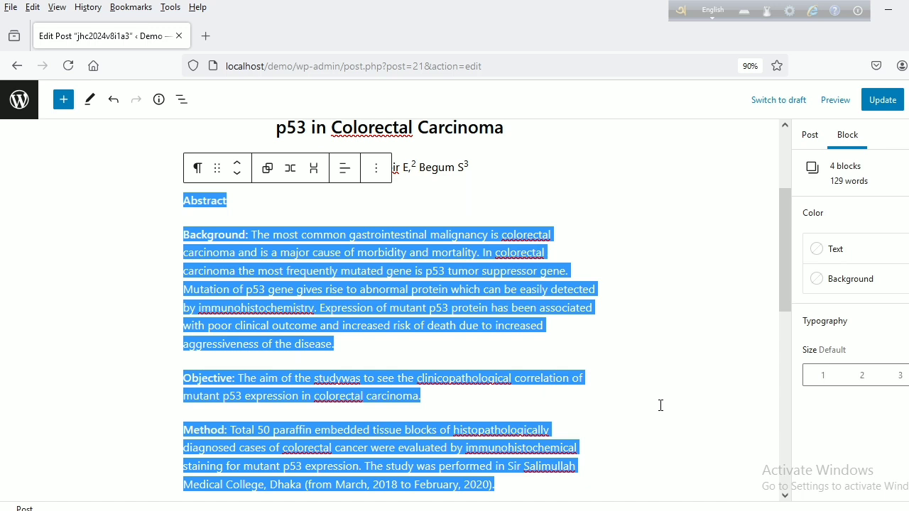
pyautogui.click(823, 379)
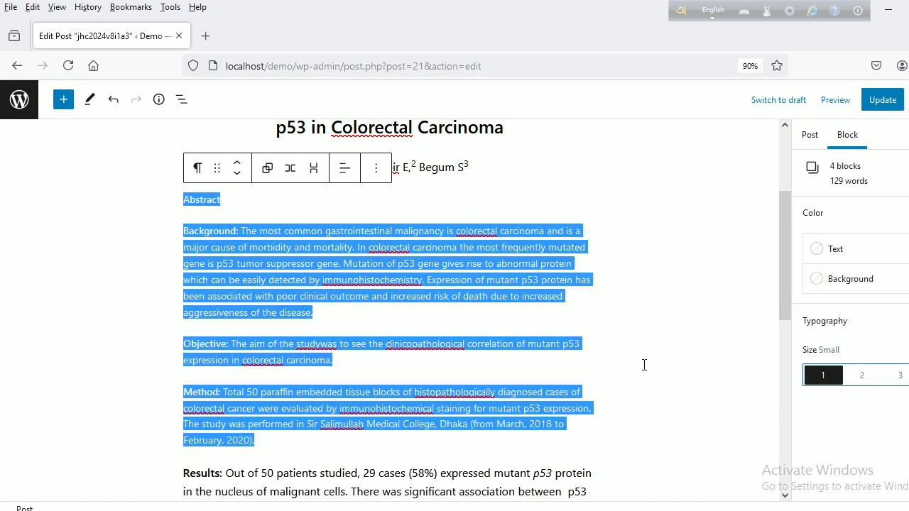
# - Merge the Objective and Method paragraphs into the Background block, starting each on its own line without paragraph spacing
pyautogui.click(460, 319)
pyautogui.scroll(2, 426, 276)
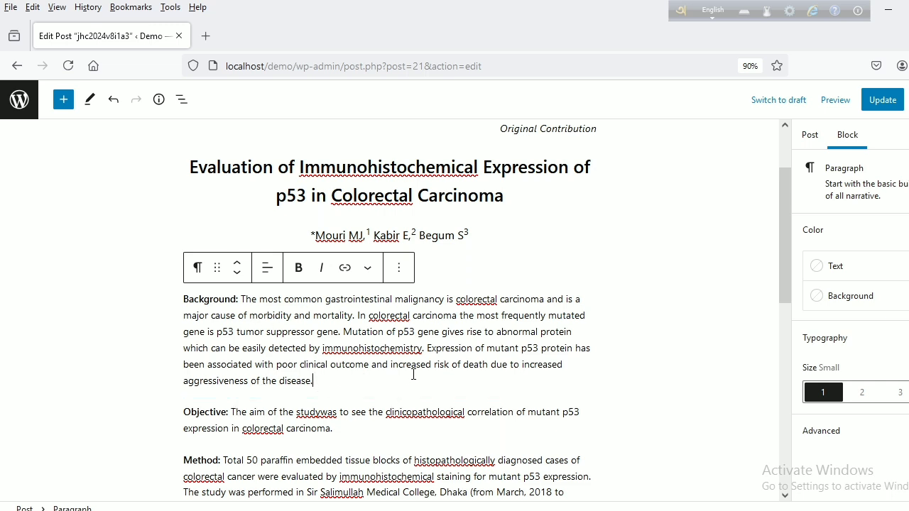
pyautogui.press('Delete')
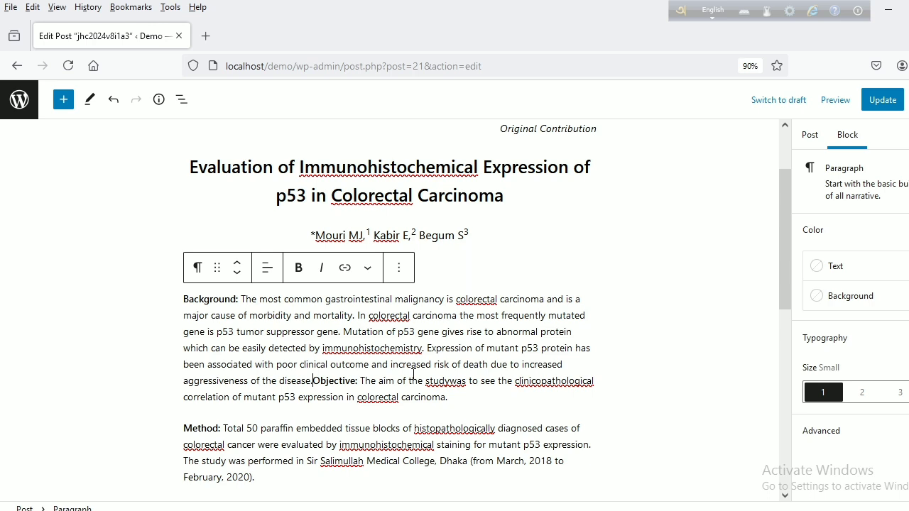
pyautogui.hotkey('shift', 'Return')
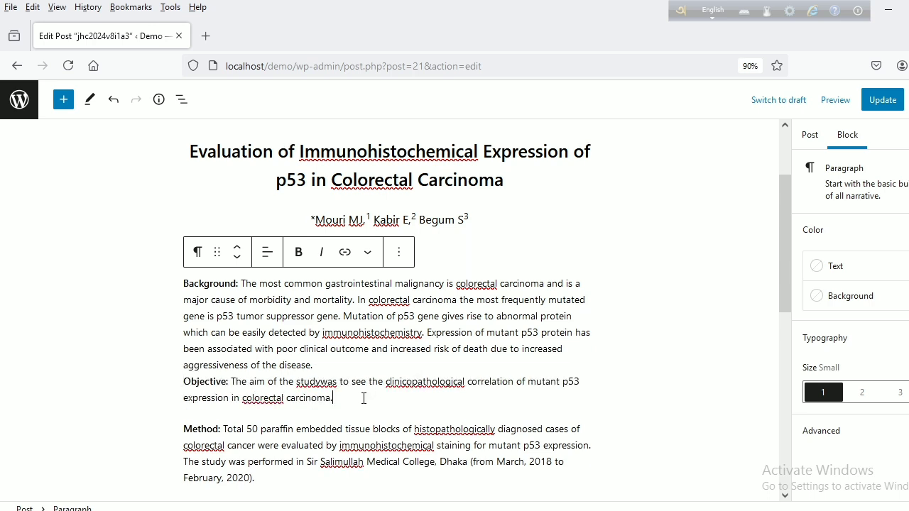
pyautogui.press('Delete')
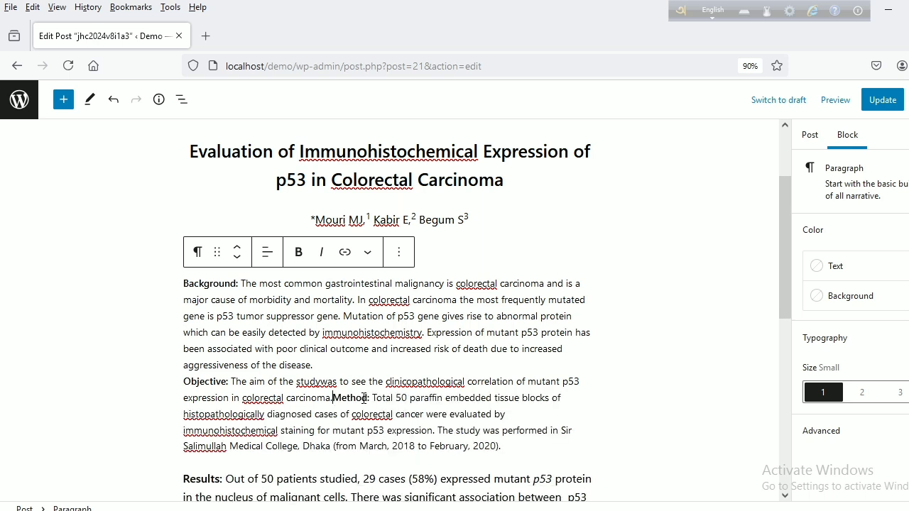
pyautogui.hotkey('shift', 'Return')
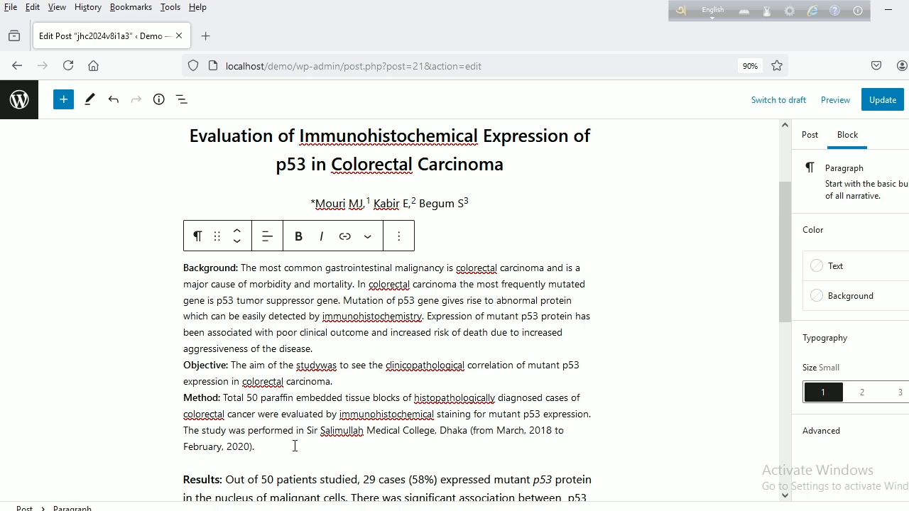
# - Merge the Results and Conclusion paragraphs into the same abstract block, each beginning on a new line
pyautogui.press('Delete')
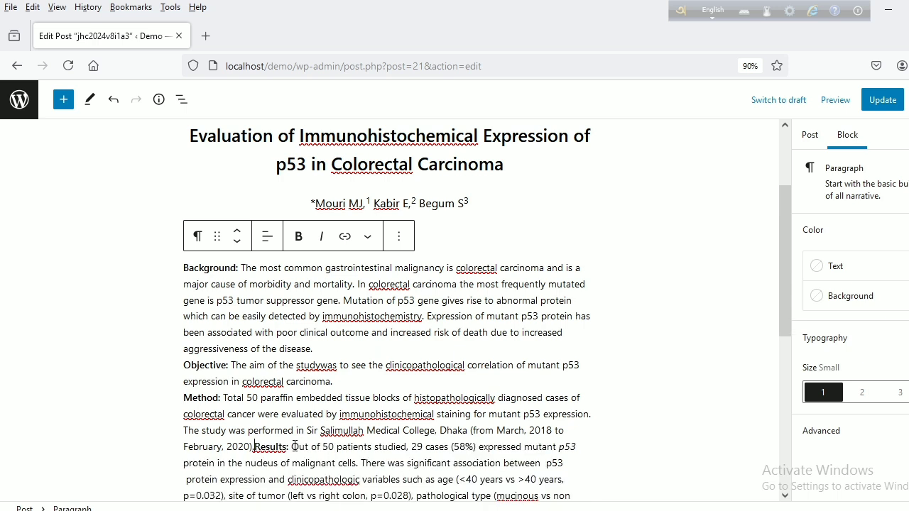
pyautogui.hotkey('shift', 'Return')
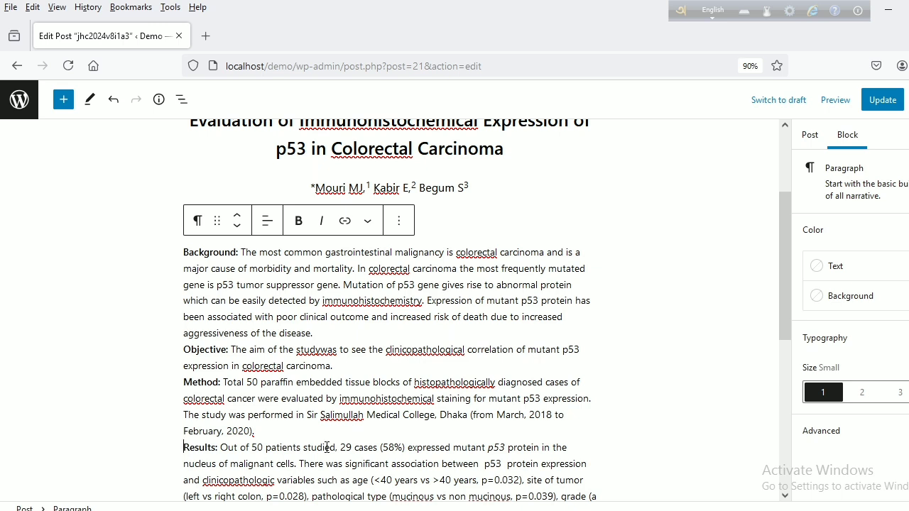
pyautogui.scroll(-3, 326, 446)
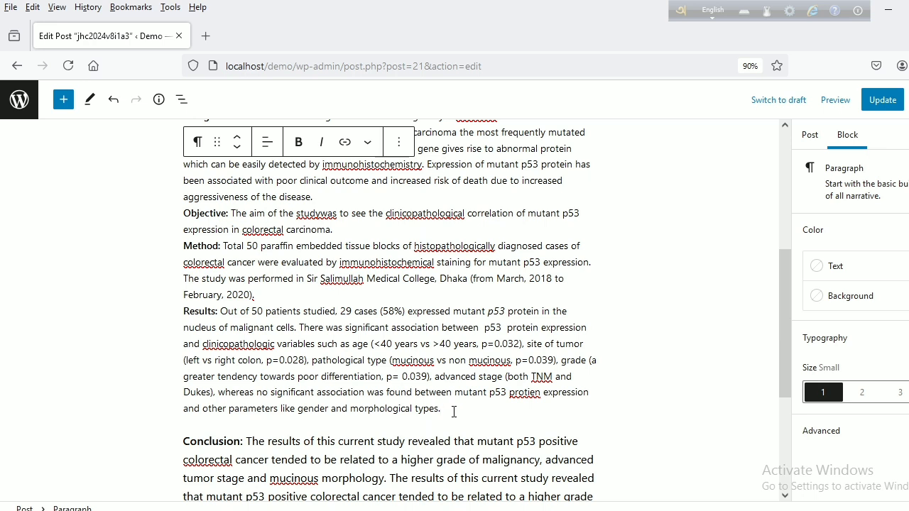
pyautogui.press('Delete')
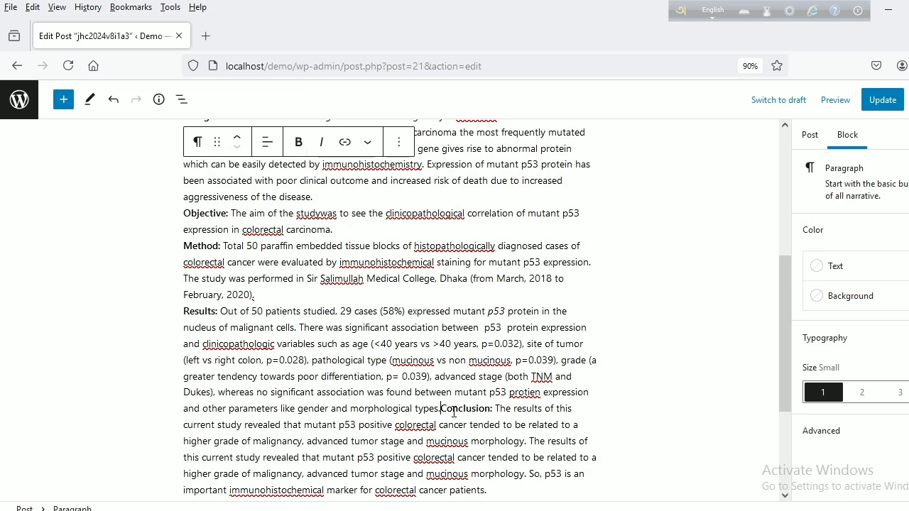
pyautogui.press('Return')
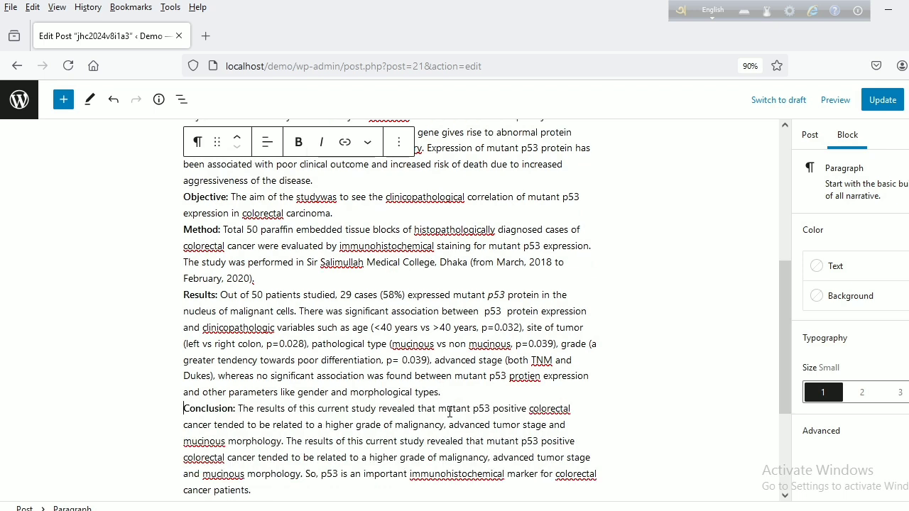
pyautogui.scroll(-2, 440, 426)
pyautogui.scroll(8, 439, 427)
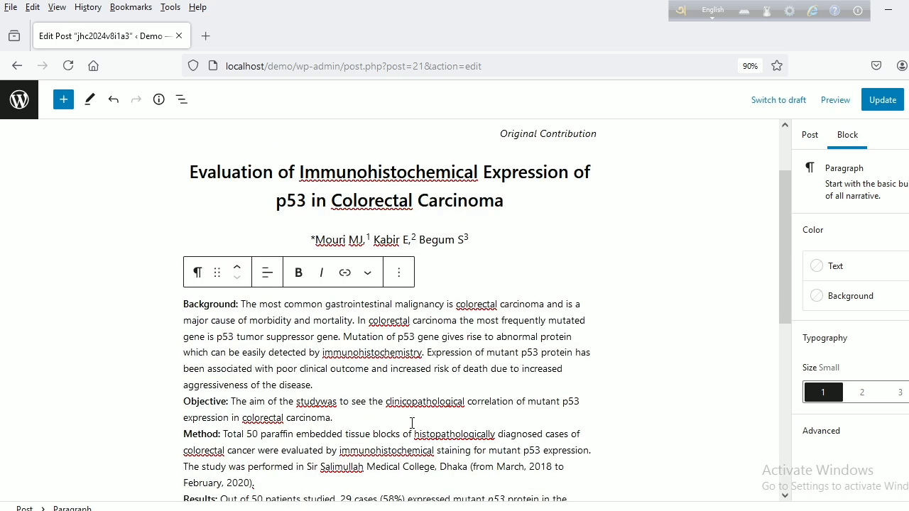
pyautogui.click(268, 277)
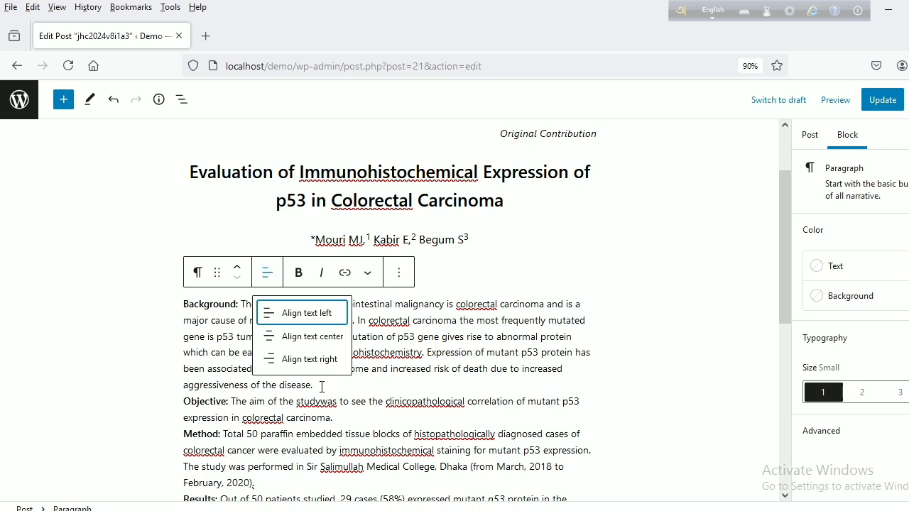
pyautogui.click(414, 370)
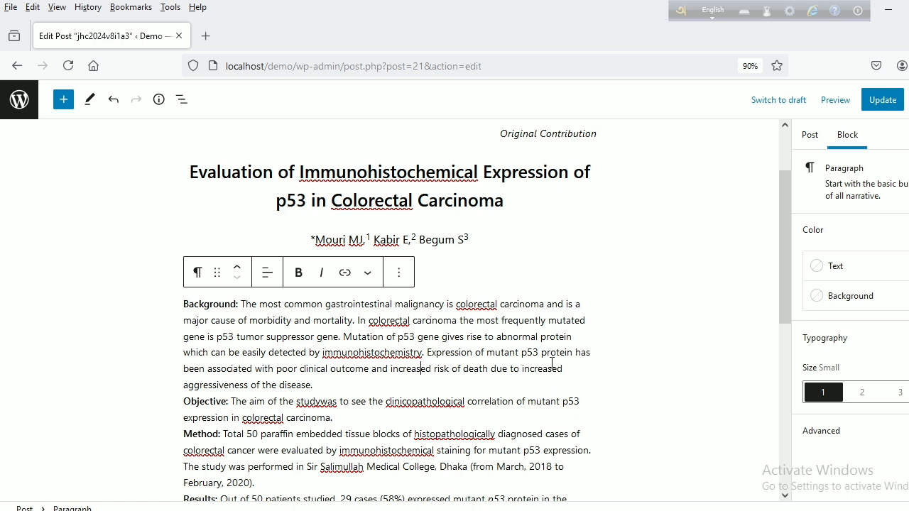
# - Add a paragraph block after the abstract and copy "[Journal of Histopathology and Cytopathology, 2024 Jan; 8 (1):10-18]" from the Word manuscript into it
pyautogui.scroll(-5, 547, 362)
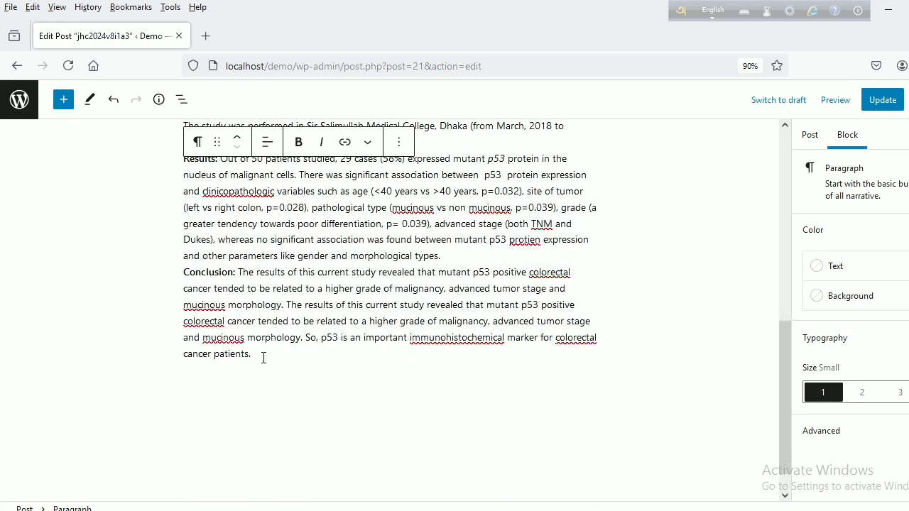
pyautogui.click(398, 144)
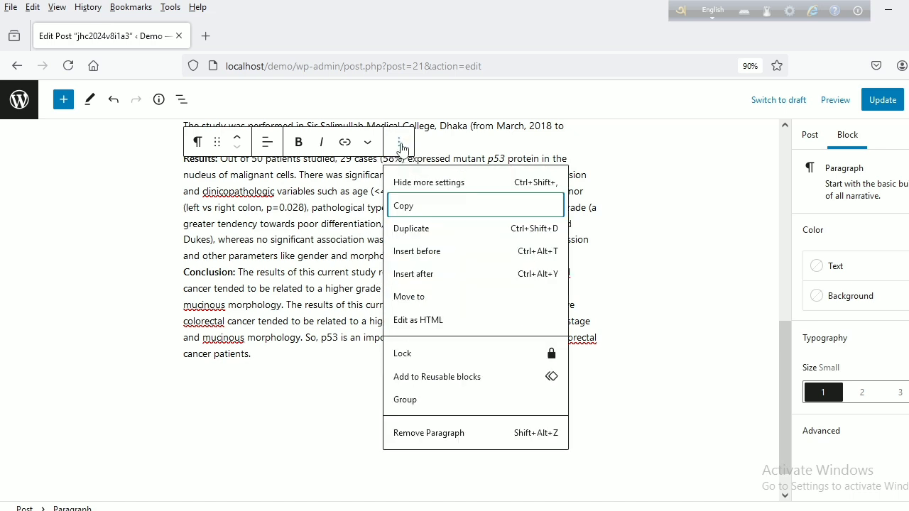
pyautogui.click(418, 276)
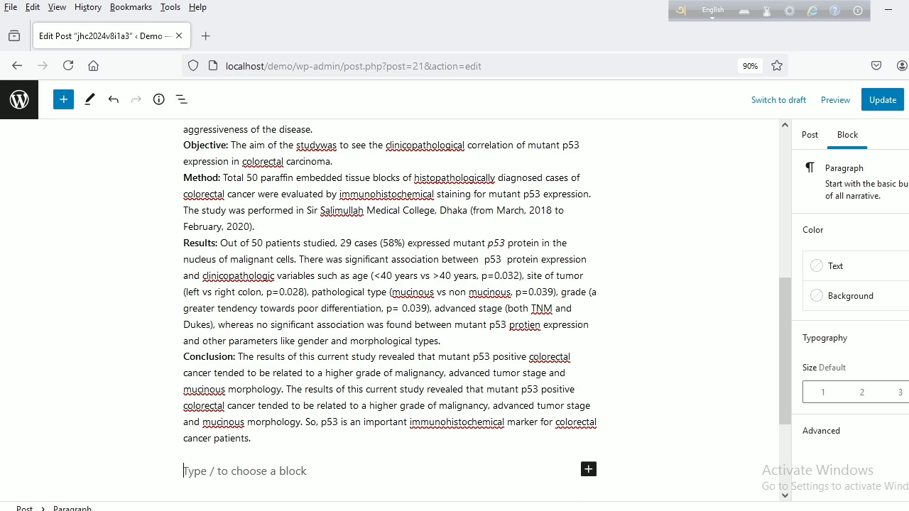
pyautogui.click(226, 510)
pyautogui.scroll(-1, 675, 472)
pyautogui.click(400, 427)
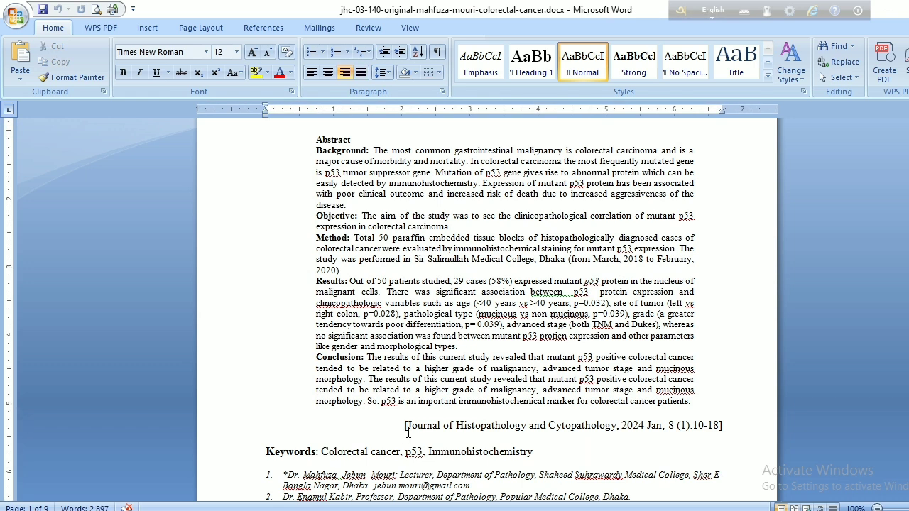
pyautogui.keyDown('shift'); pyautogui.click(726, 426); pyautogui.keyUp('shift')
pyautogui.hotkey('ctrl', 'c')
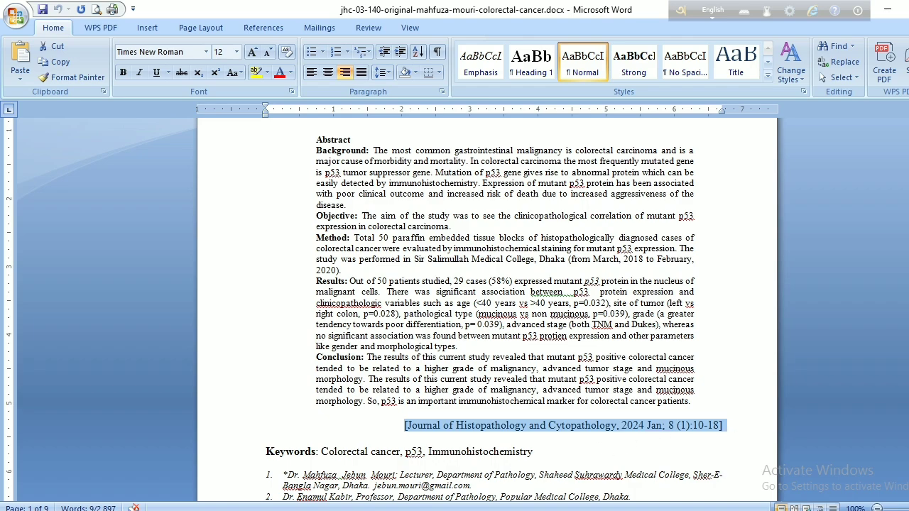
pyautogui.hotkey('alt', 'Tab')
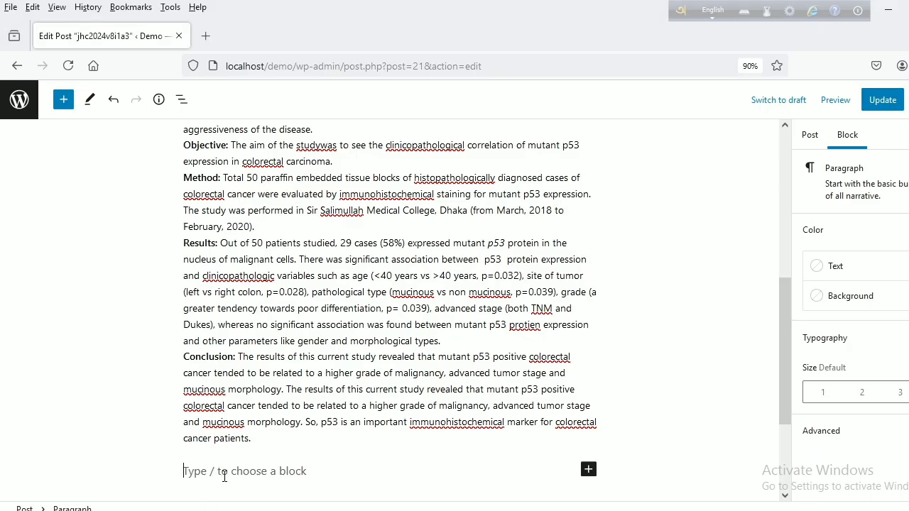
pyautogui.hotkey('ctrl', 'v')
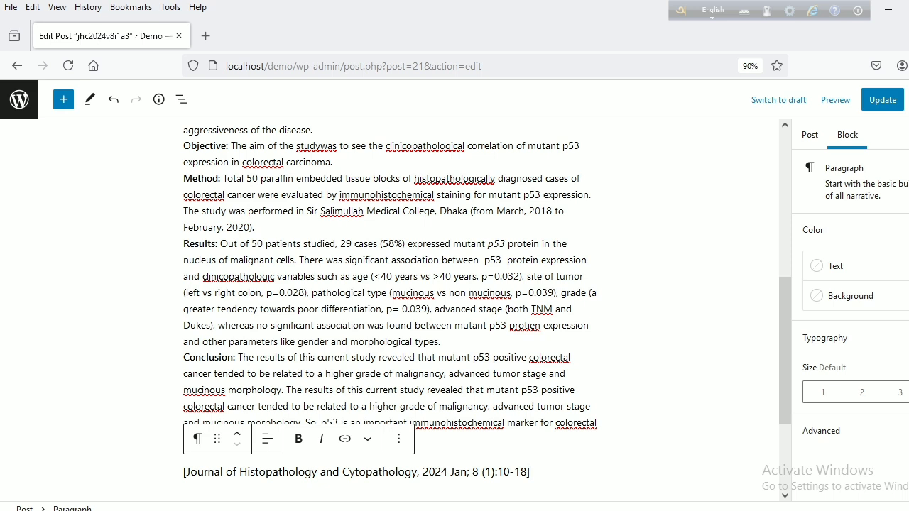
# - Right-align the journal citation paragraph below the abstract
pyautogui.click(270, 438)
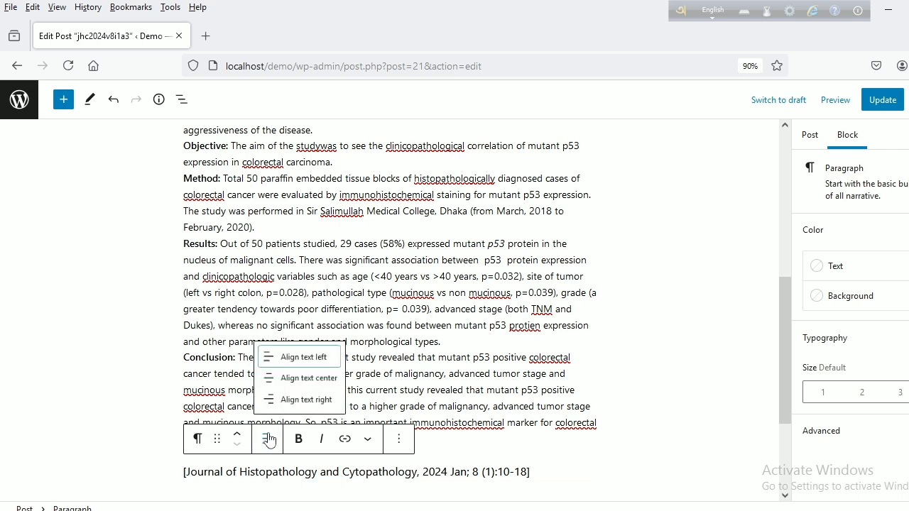
pyautogui.click(308, 401)
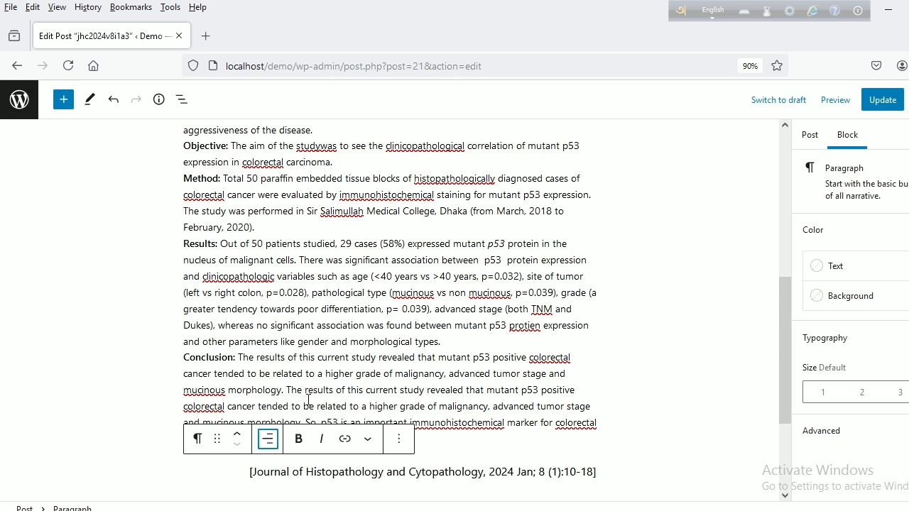
pyautogui.click(594, 474)
# - Add a paragraph block after the citation and copy the line "Keywords: Colorectal cancer, p53, Immunohistochemistry" from the Word manuscript into it
pyautogui.click(399, 440)
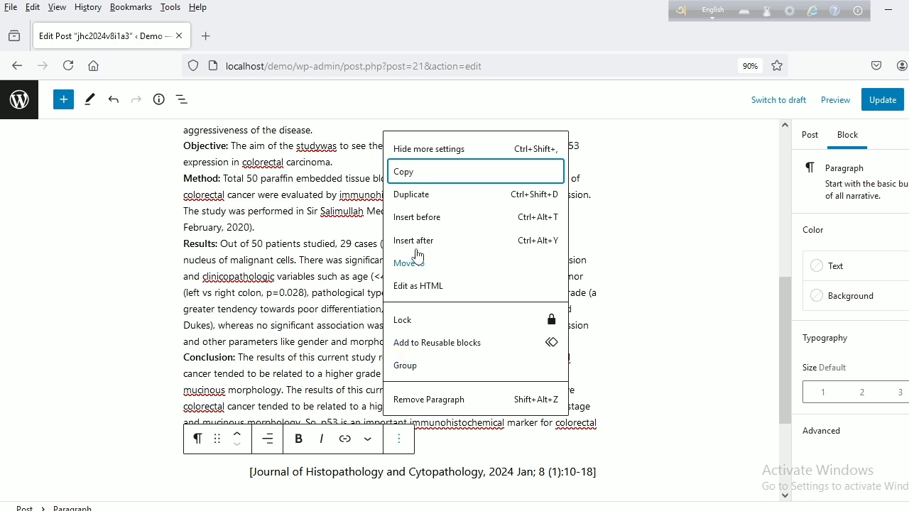
pyautogui.click(417, 245)
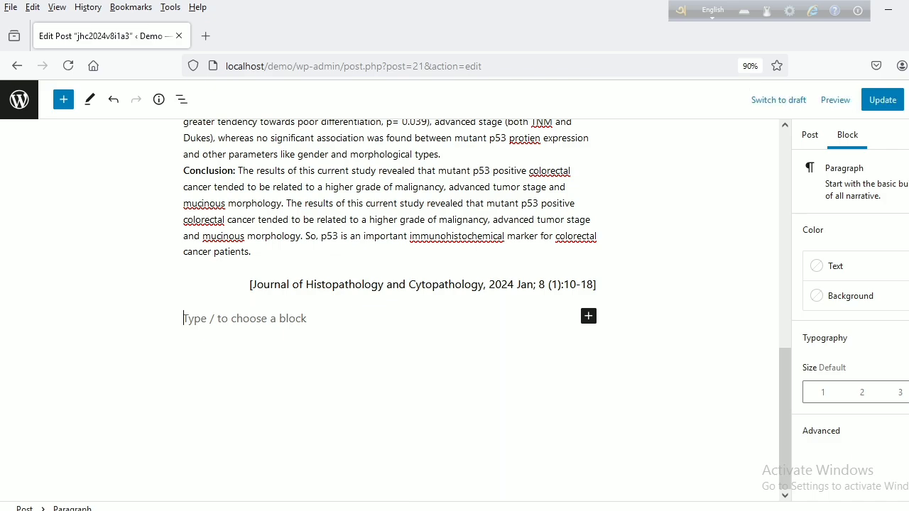
pyautogui.click(227, 510)
pyautogui.scroll(-3, 641, 433)
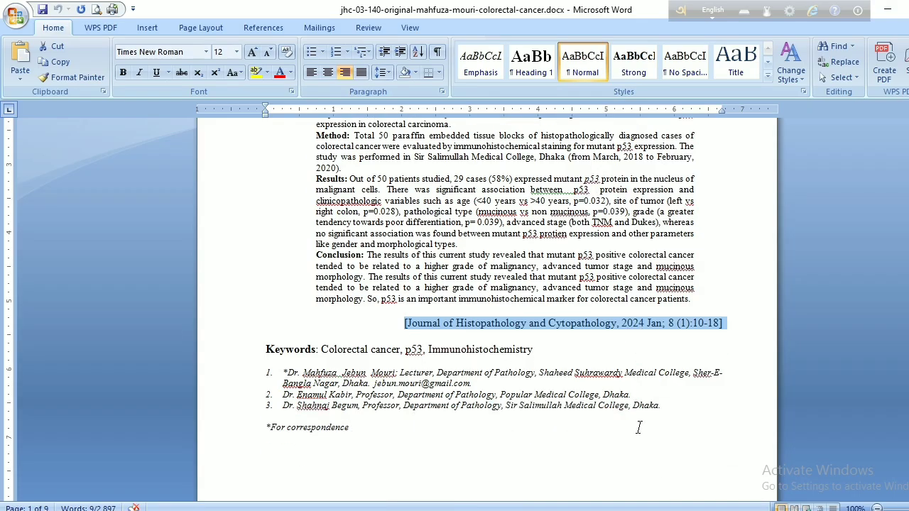
pyautogui.click(266, 347)
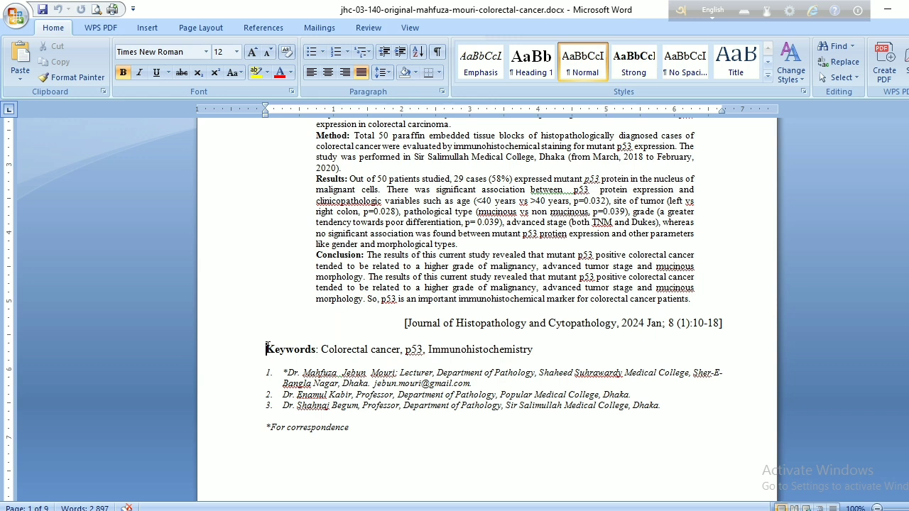
pyautogui.keyDown('shift'); pyautogui.click(536, 348); pyautogui.keyUp('shift')
pyautogui.hotkey('ctrl', 'c')
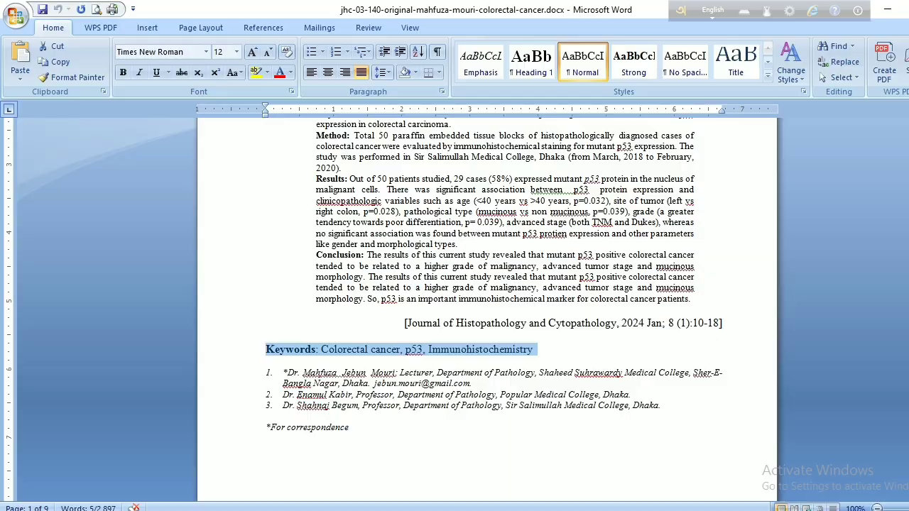
pyautogui.hotkey('alt', 'Tab')
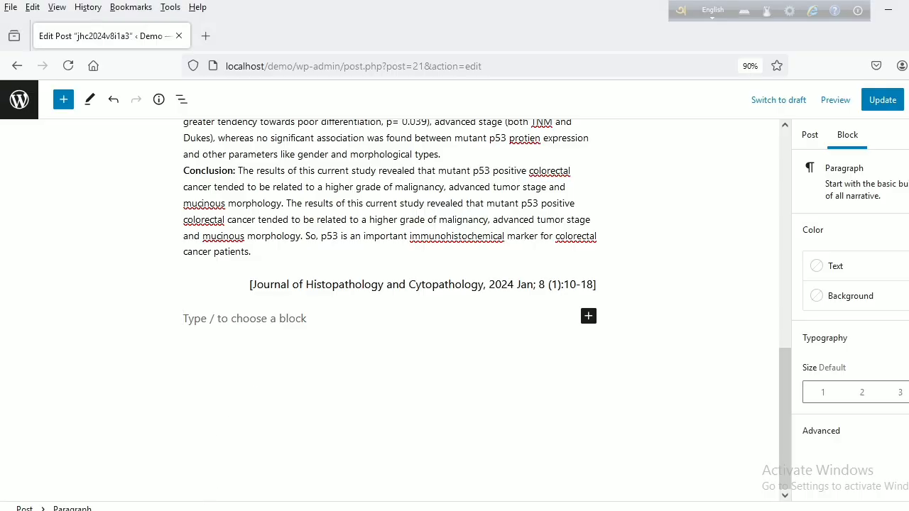
pyautogui.hotkey('ctrl', 'v')
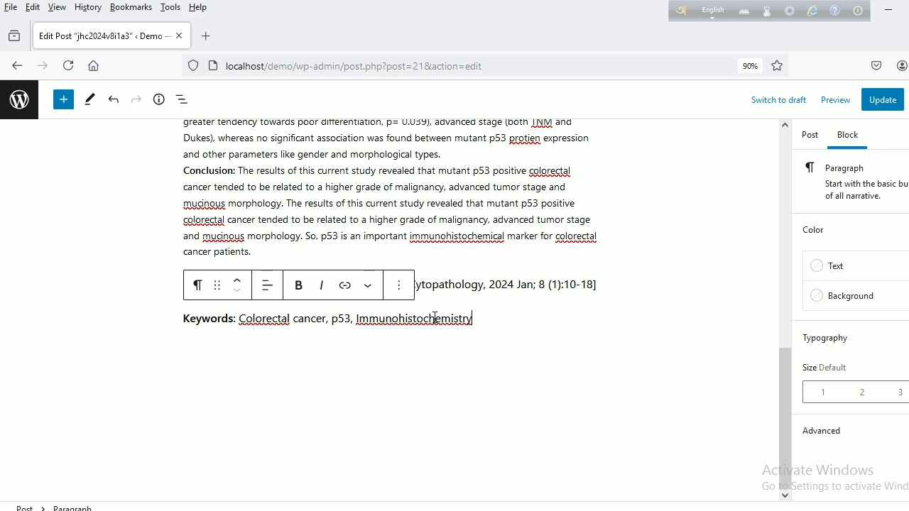
# - Add a block after the keywords and copy the numbered author affiliations and the "*For correspondence" note from the Word manuscript into it
pyautogui.click(401, 289)
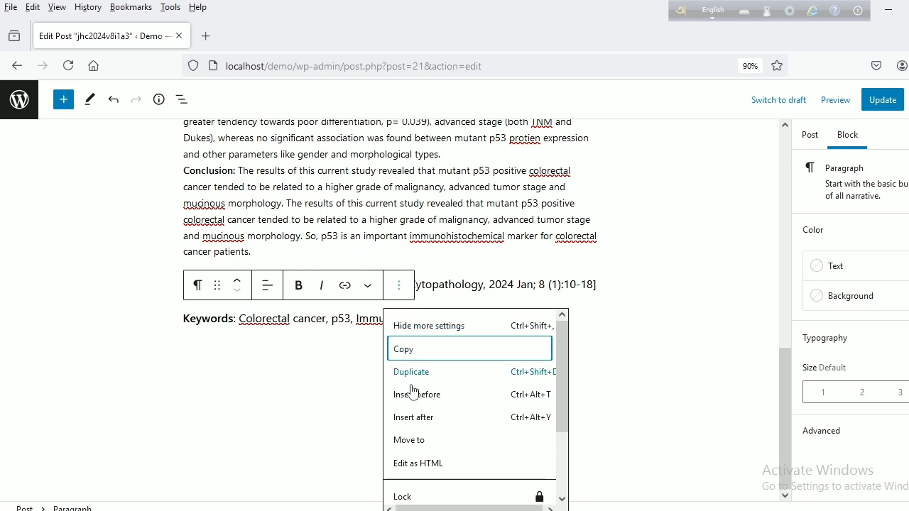
pyautogui.click(413, 418)
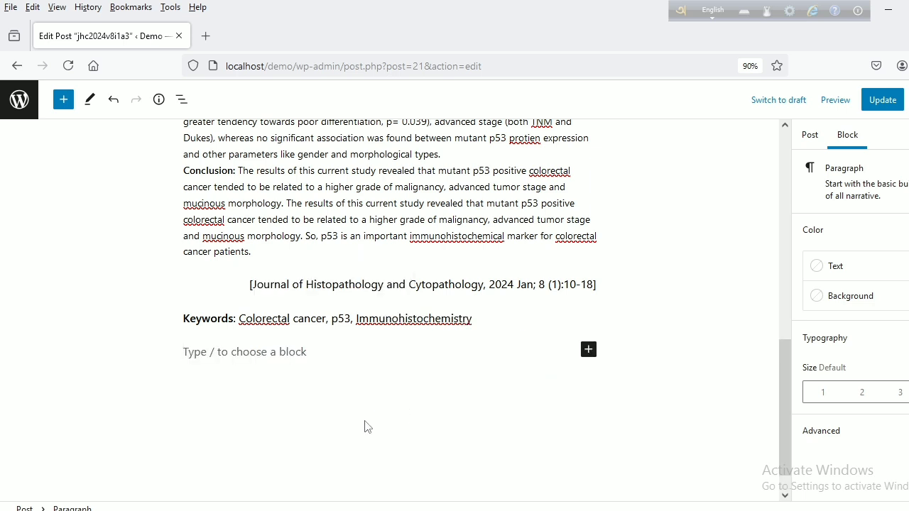
pyautogui.click(227, 510)
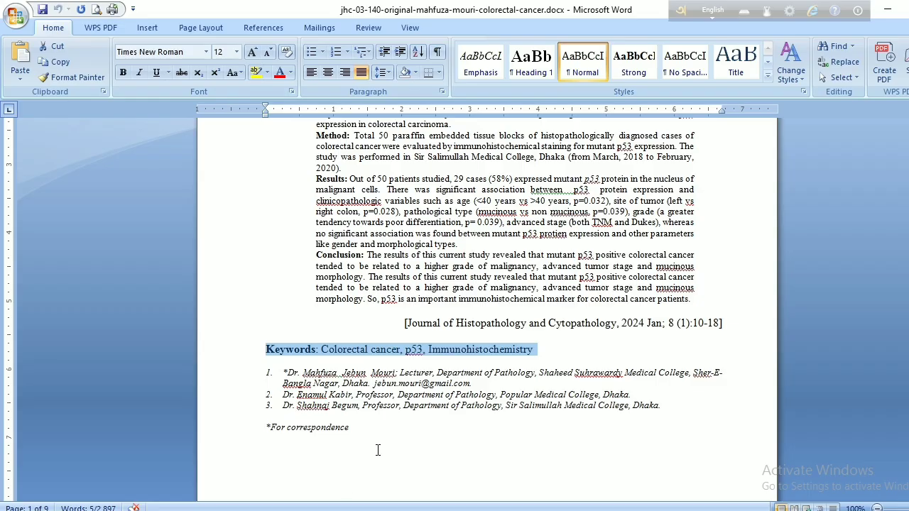
pyautogui.click(295, 365)
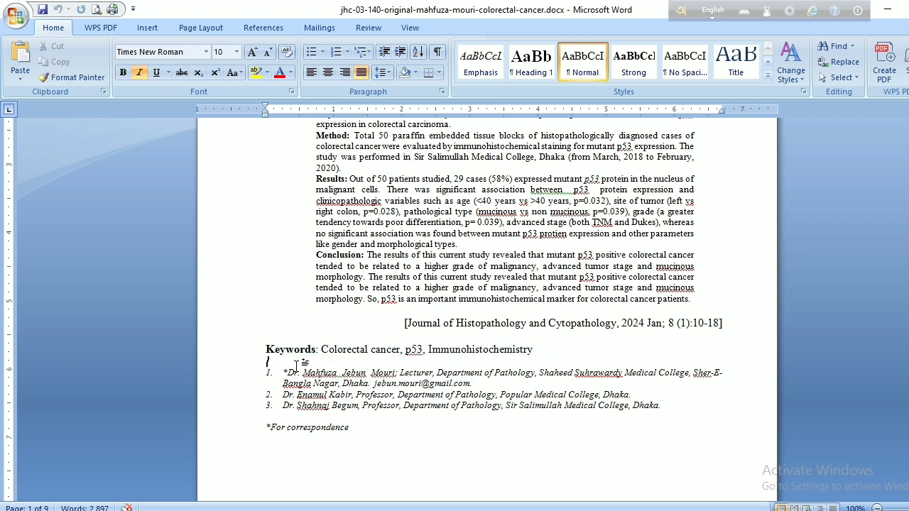
pyautogui.keyDown('shift'); pyautogui.click(359, 428); pyautogui.keyUp('shift')
pyautogui.hotkey('ctrl', 'c')
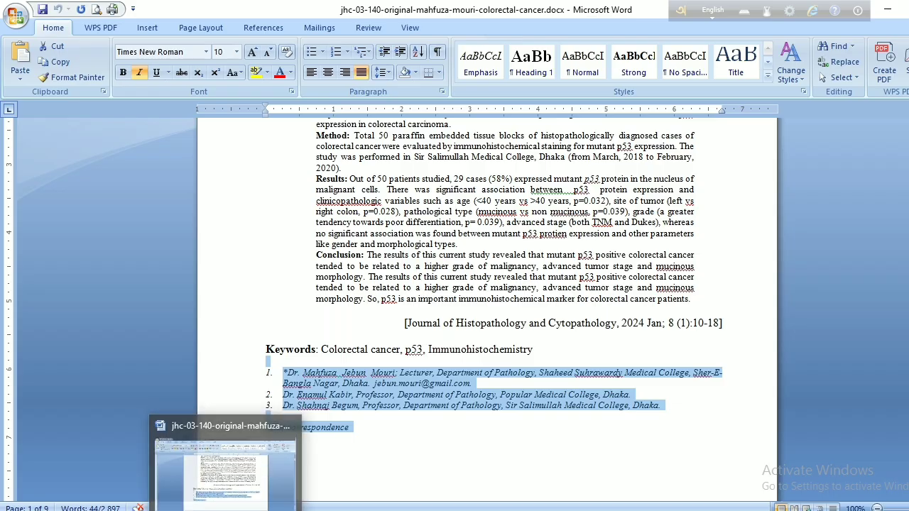
pyautogui.click(159, 509)
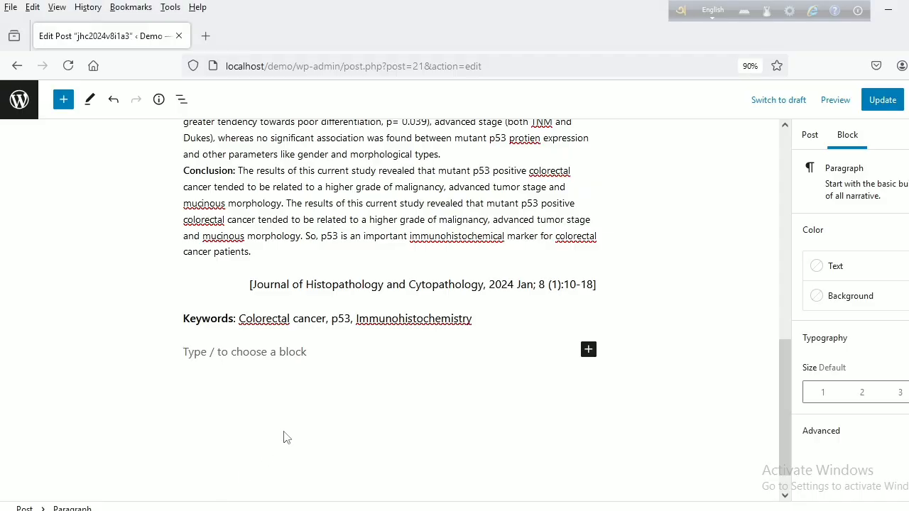
pyautogui.hotkey('ctrl', 'v')
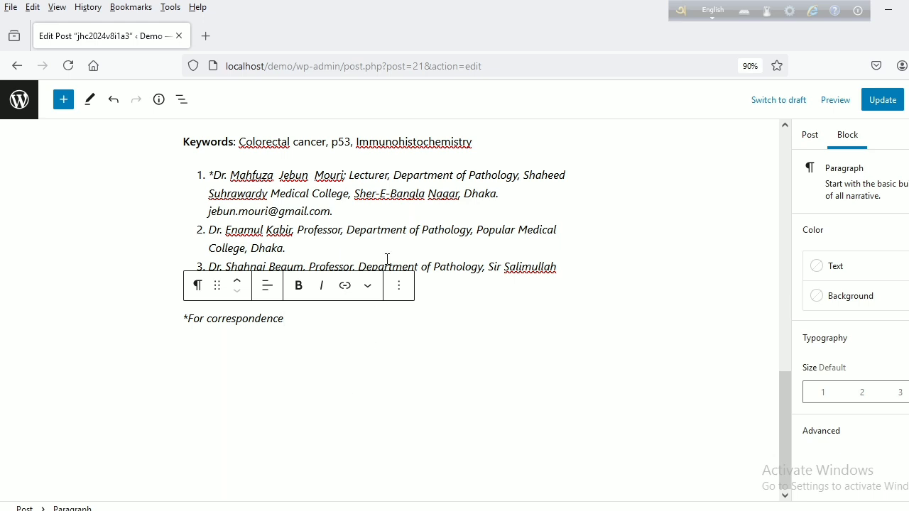
pyautogui.tripleClick(213, 172)
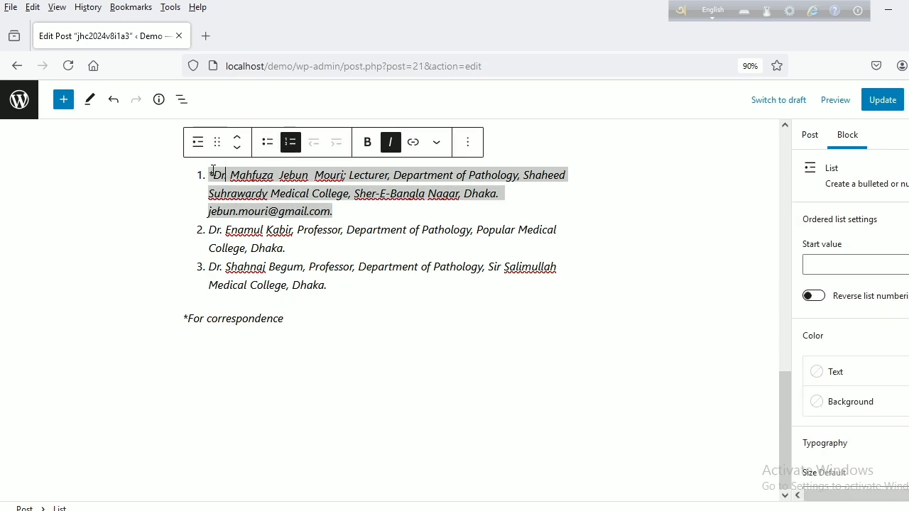
pyautogui.keyDown('shift'); pyautogui.click(290, 318); pyautogui.keyUp('shift')
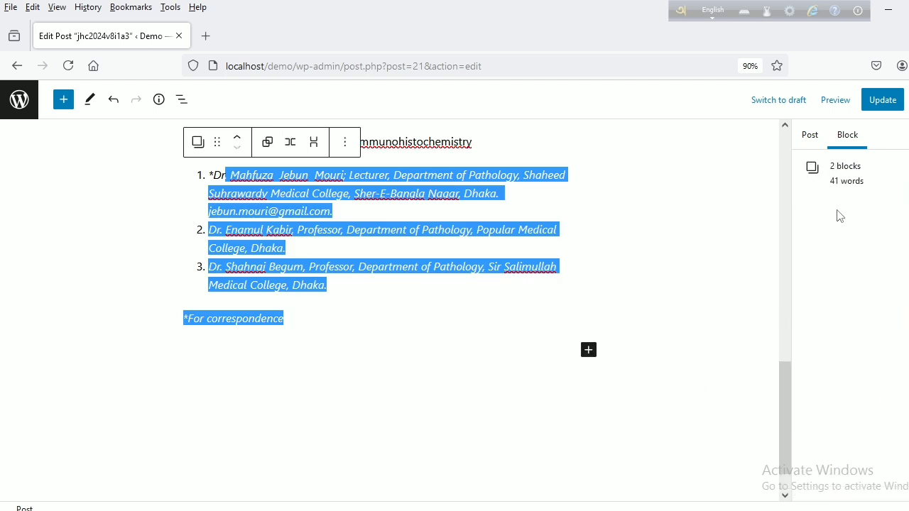
pyautogui.tripleClick(455, 263)
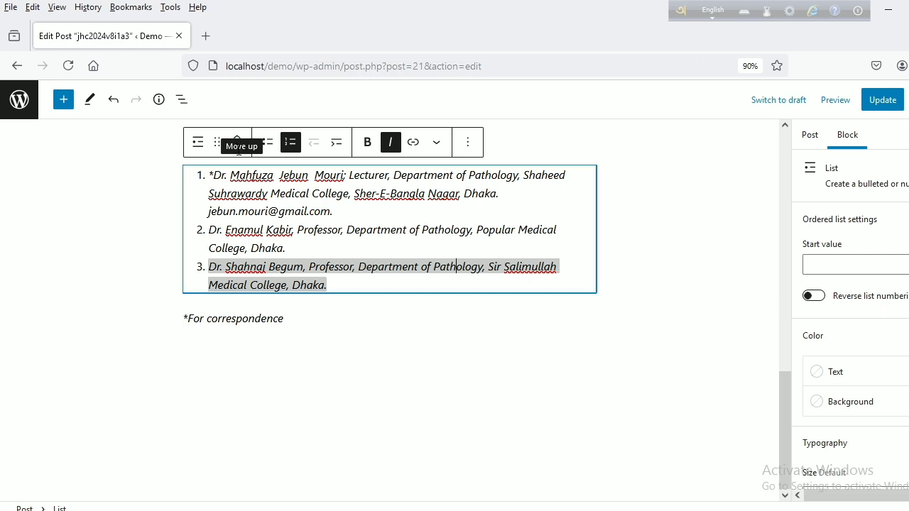
pyautogui.click(210, 176)
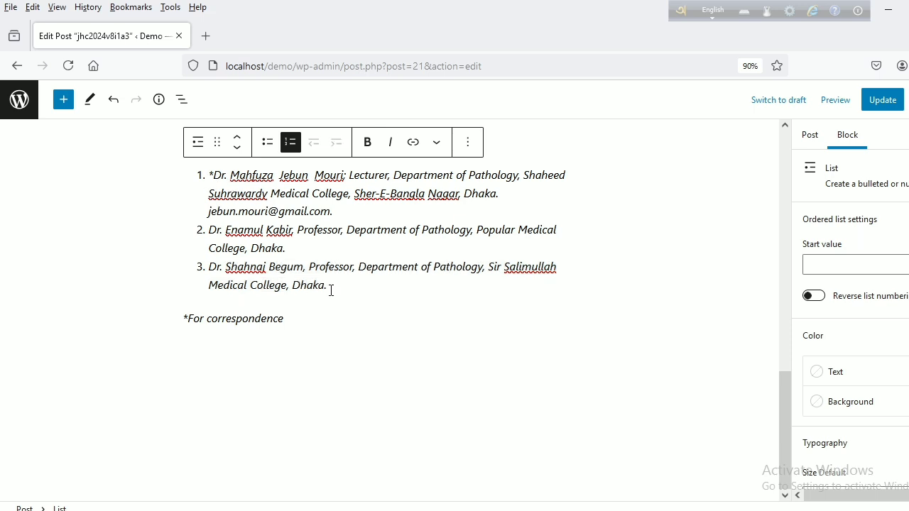
pyautogui.keyDown('shift'); pyautogui.click(334, 210); pyautogui.keyUp('shift')
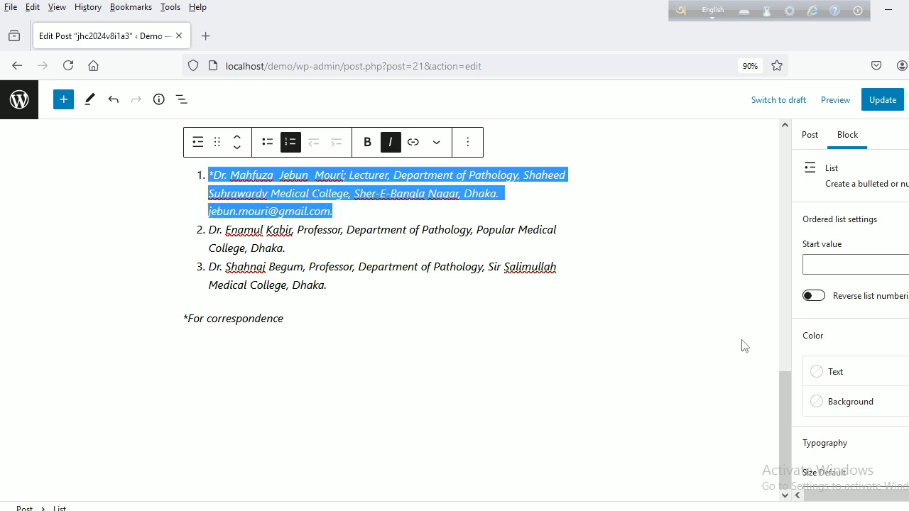
pyautogui.scroll(-2, 850, 415)
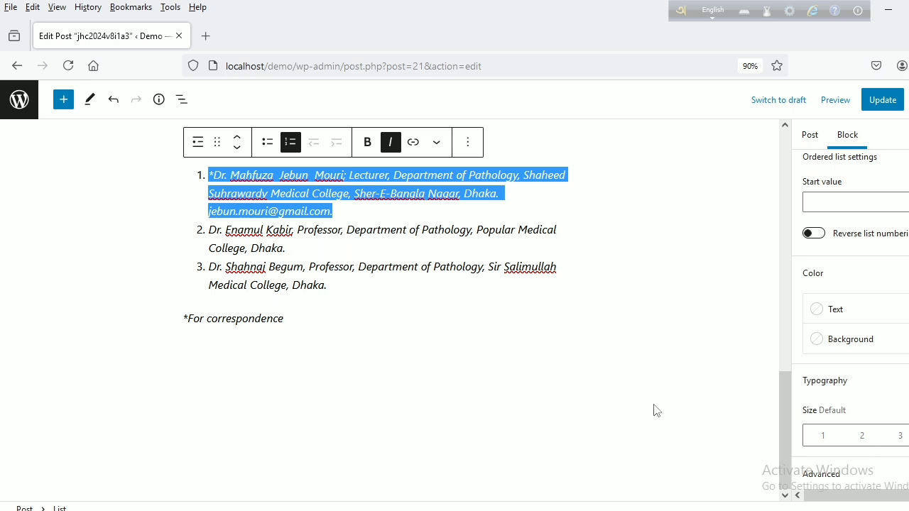
pyautogui.keyDown('shift'); pyautogui.click(294, 320); pyautogui.keyUp('shift')
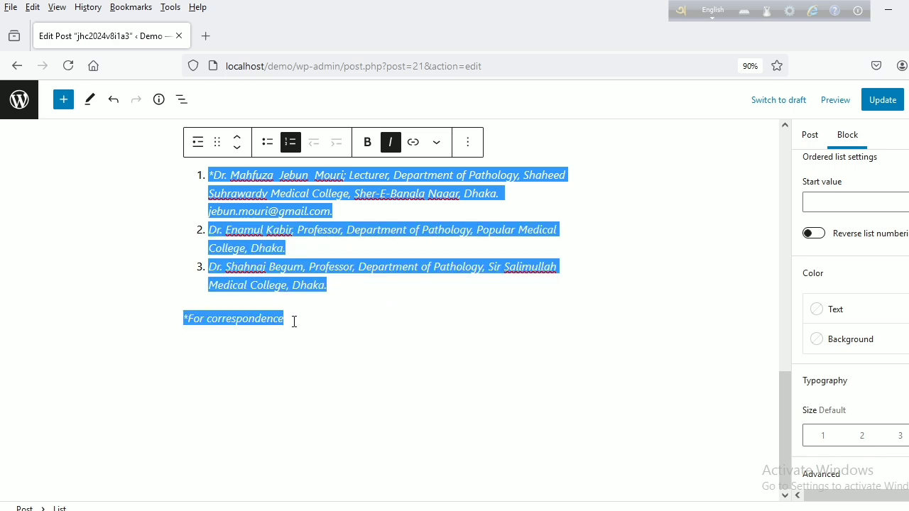
pyautogui.click(343, 276)
# - Set the text size of the numbered author affiliation list to Small
pyautogui.click(211, 176)
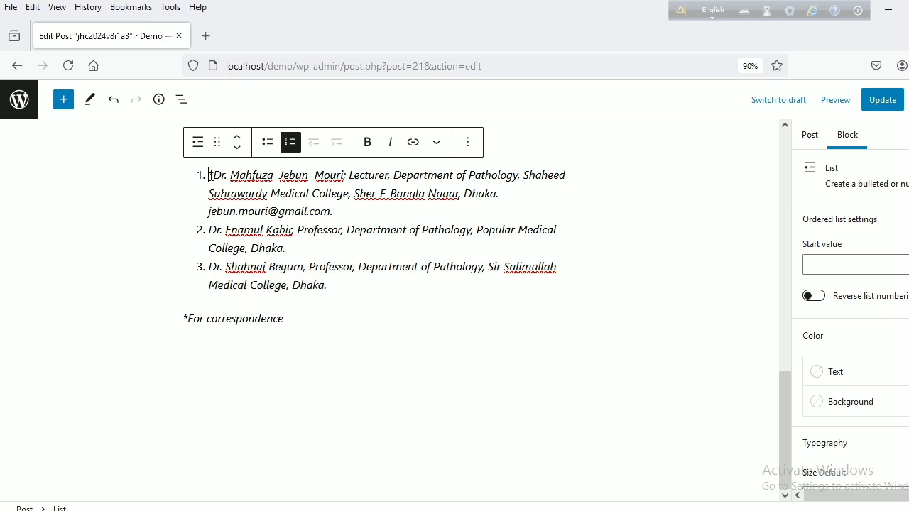
pyautogui.keyDown('shift'); pyautogui.click(337, 213); pyautogui.keyUp('shift')
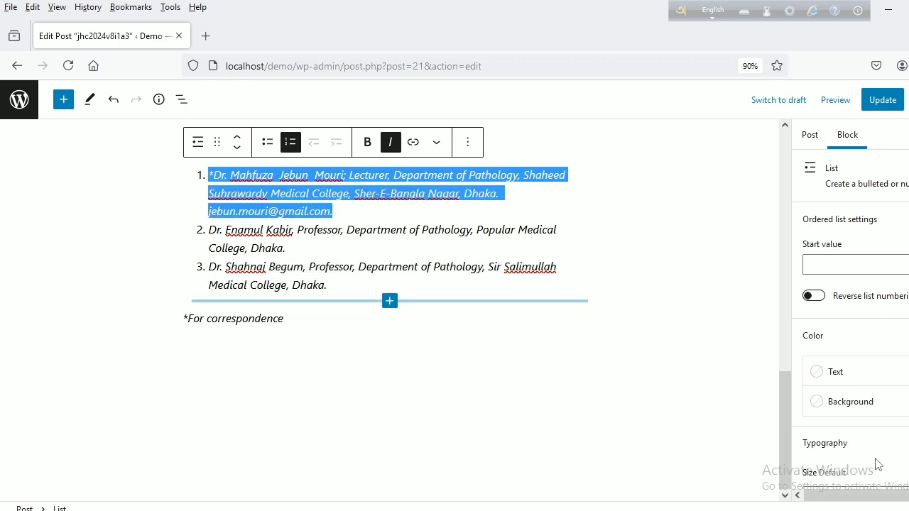
pyautogui.scroll(-2, 876, 462)
pyautogui.click(821, 437)
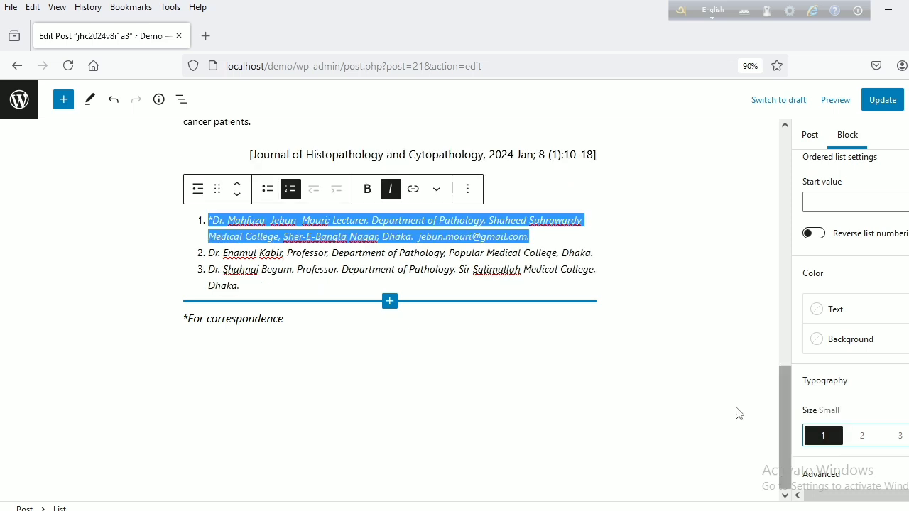
# - Set the text size of the "*For correspondence" paragraph to Small and check the size setting of the affiliation list
pyautogui.click(229, 259)
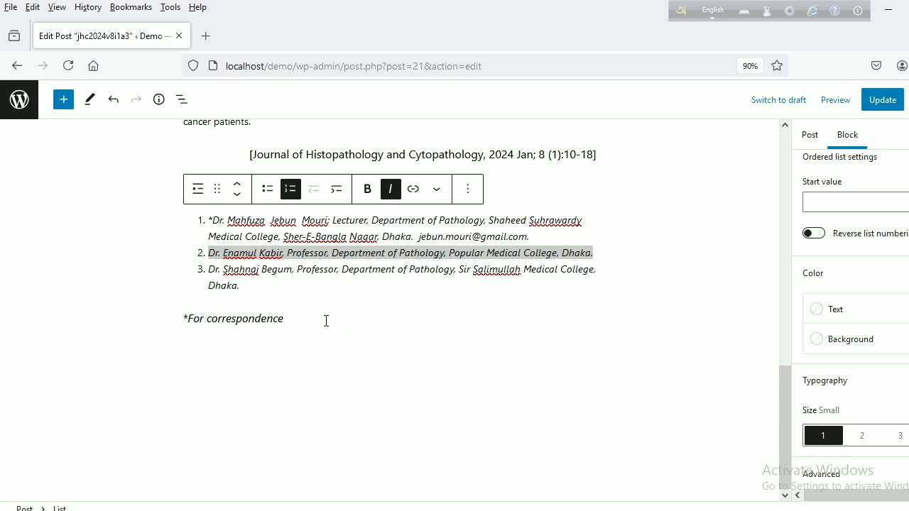
pyautogui.click(277, 321)
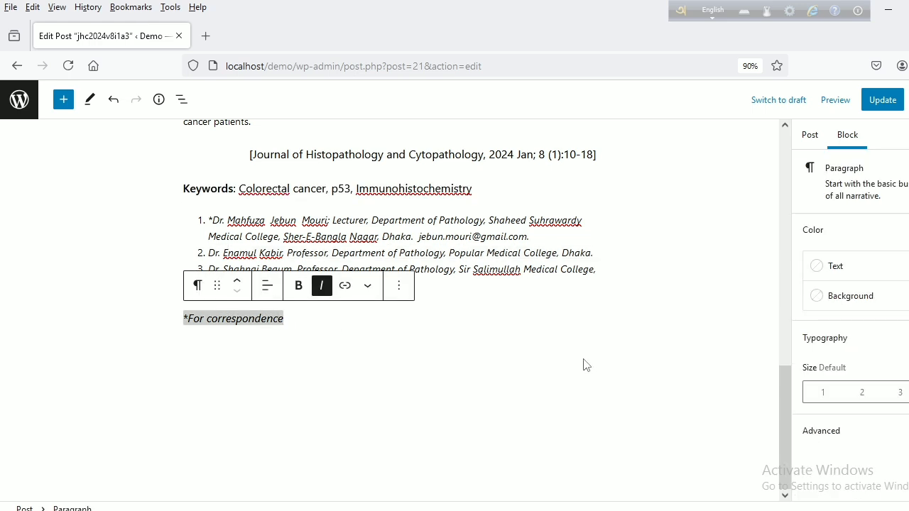
pyautogui.click(822, 393)
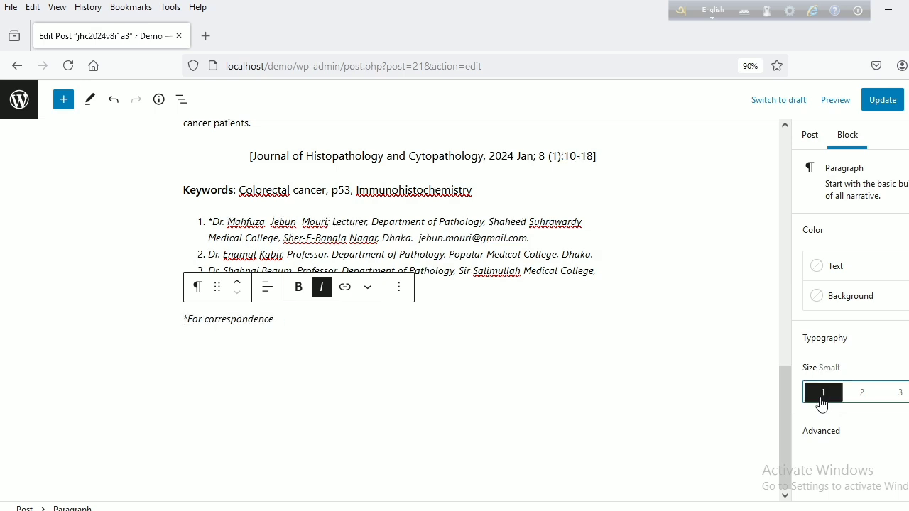
pyautogui.tripleClick(454, 275)
pyautogui.scroll(-1, 883, 493)
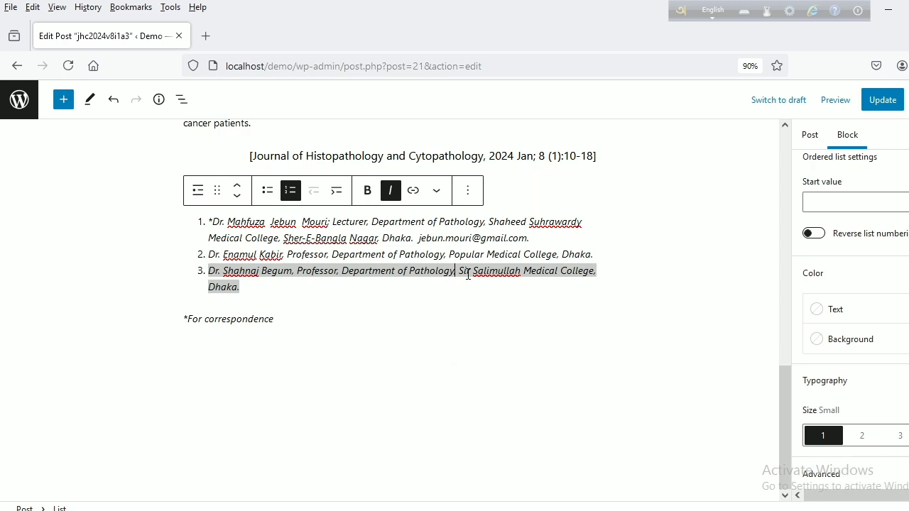
pyautogui.tripleClick(244, 319)
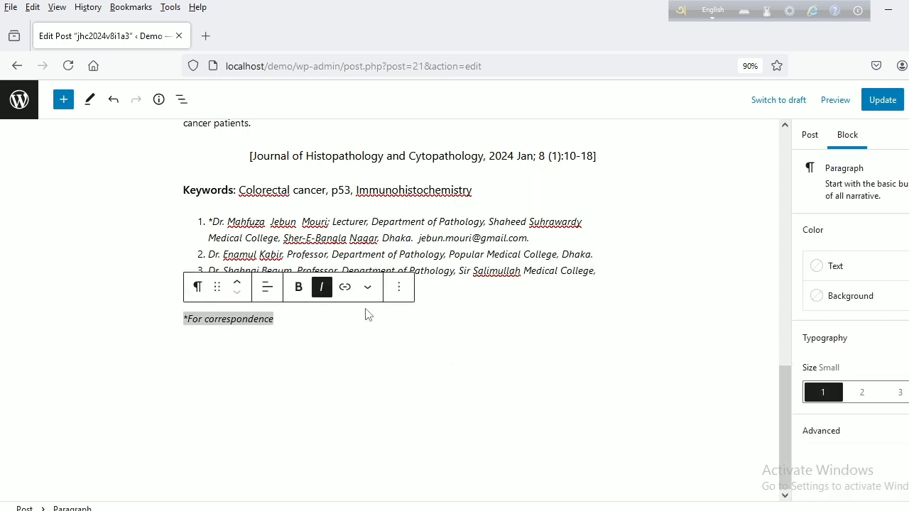
# - Add an empty block after the "*For correspondence" note and place the cursor before the Introduction heading in the Word manuscript
pyautogui.click(400, 295)
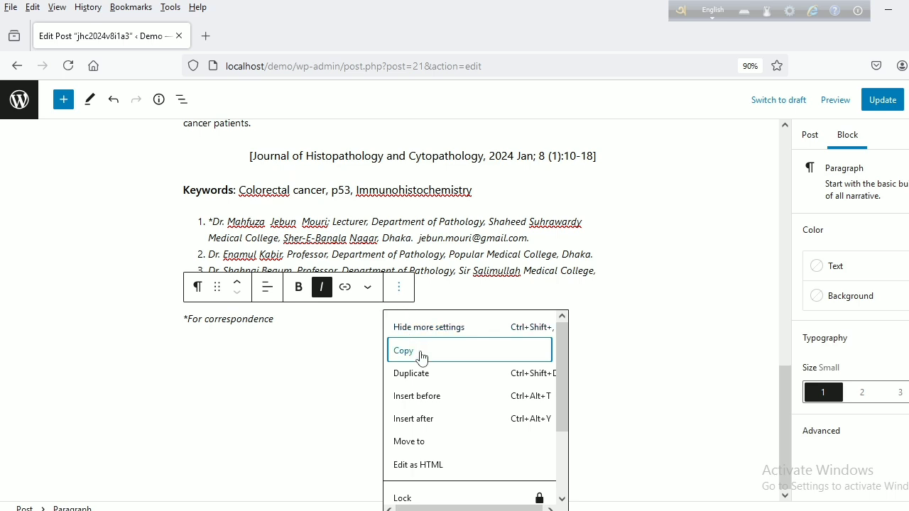
pyautogui.click(427, 424)
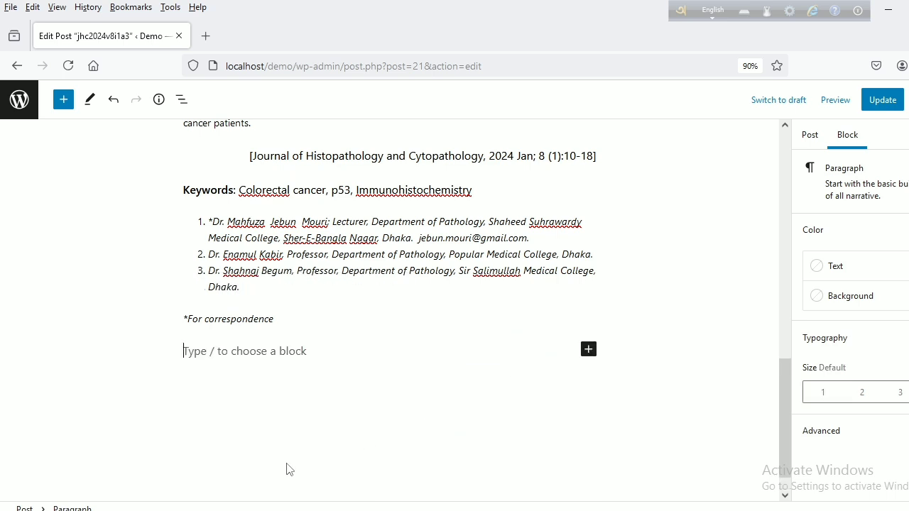
pyautogui.hotkey('alt', 'Tab')
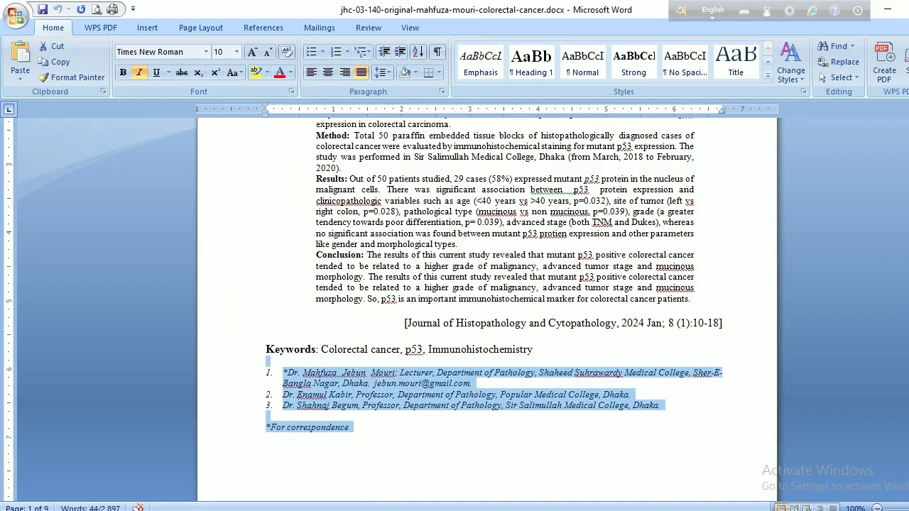
pyautogui.scroll(-7, 475, 466)
pyautogui.scroll(-3, 479, 476)
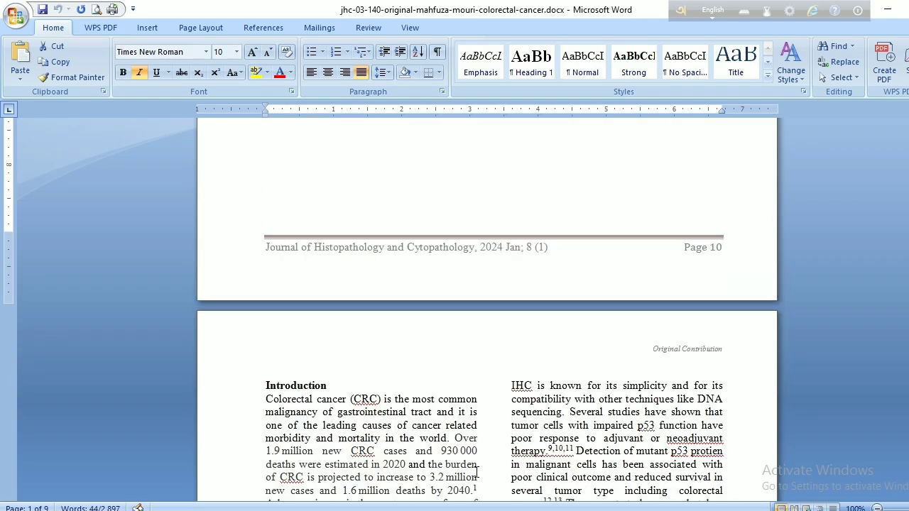
pyautogui.scroll(-4, 473, 477)
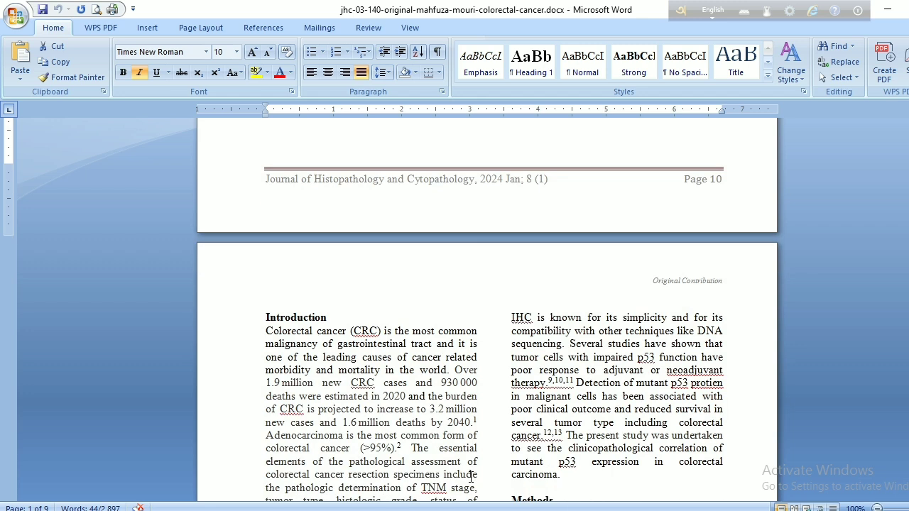
pyautogui.scroll(-4, 472, 477)
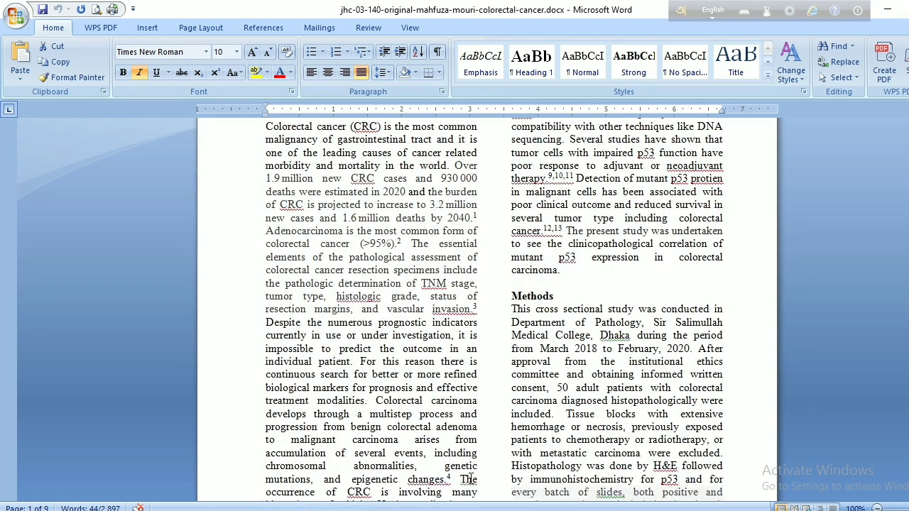
pyautogui.scroll(-3, 469, 478)
pyautogui.scroll(3, 468, 479)
pyautogui.scroll(4, 468, 479)
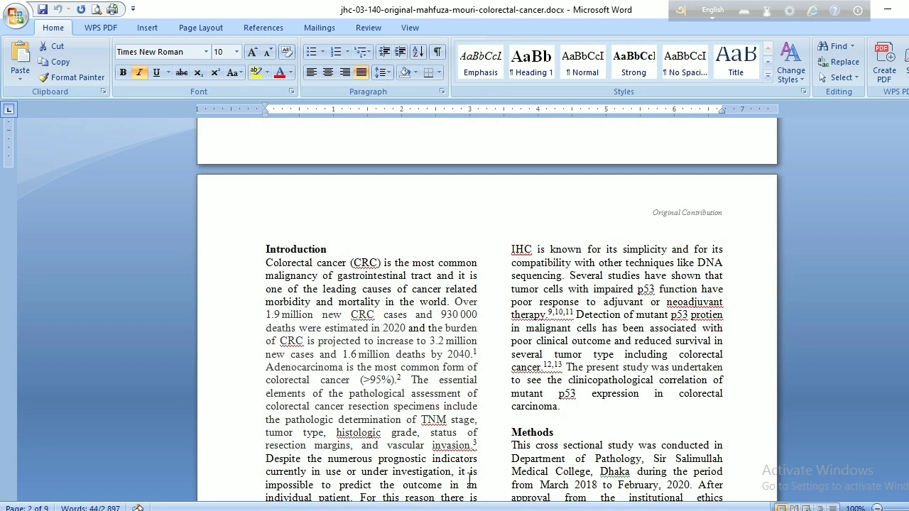
pyautogui.click(264, 253)
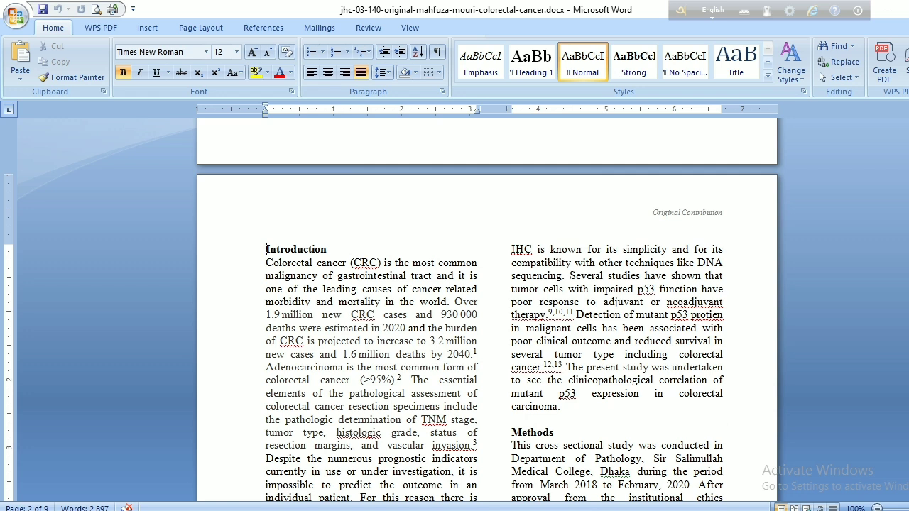
# - Copy the Word text from the Introduction heading through the last Results paragraph above Table I and paste it into the new WordPress block
pyautogui.scroll(-7, 487, 308)
pyautogui.scroll(-10, 487, 309)
pyautogui.scroll(-10, 487, 309)
pyautogui.scroll(-10, 487, 309)
pyautogui.scroll(-4, 487, 309)
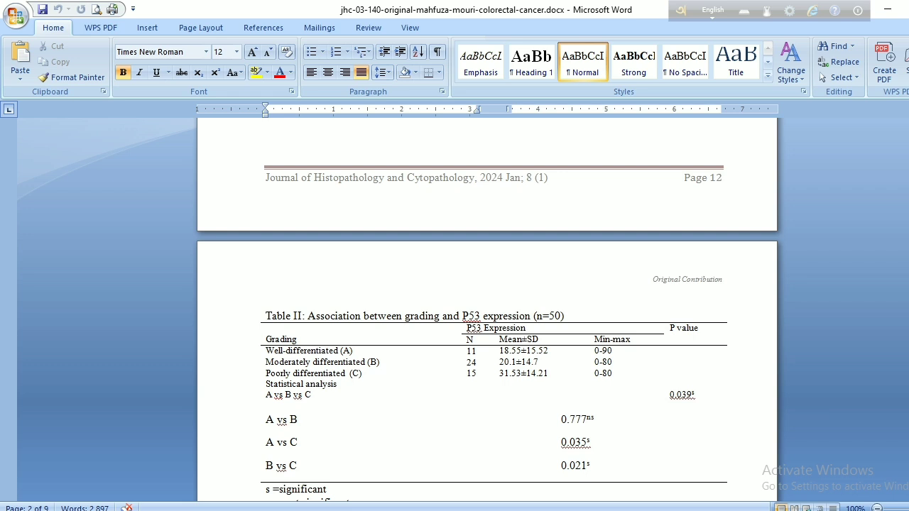
pyautogui.scroll(6, 487, 309)
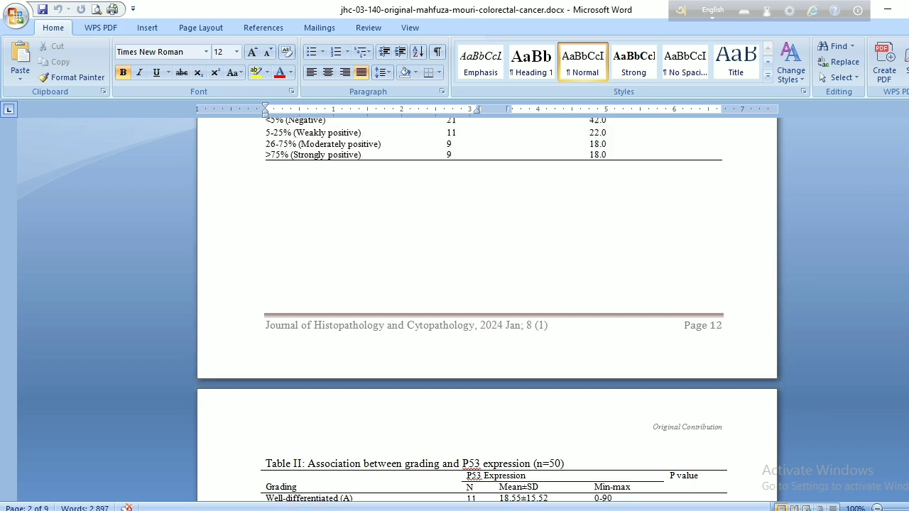
pyautogui.scroll(4, 668, 279)
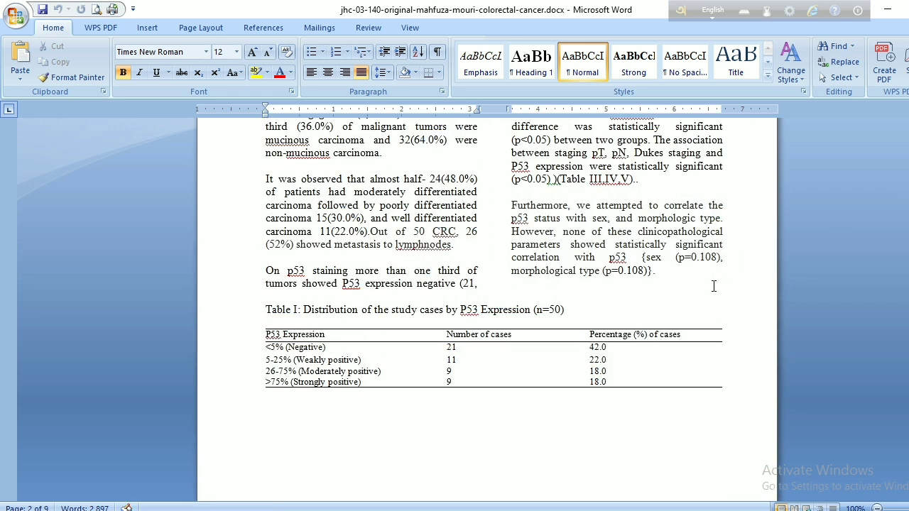
pyautogui.keyDown('shift'); pyautogui.click(666, 275); pyautogui.keyUp('shift')
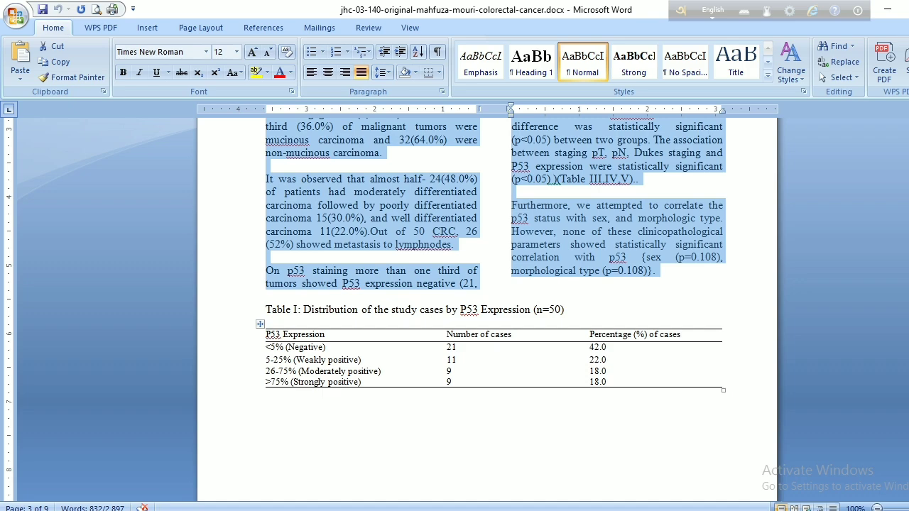
pyautogui.hotkey('alt', 'Tab')
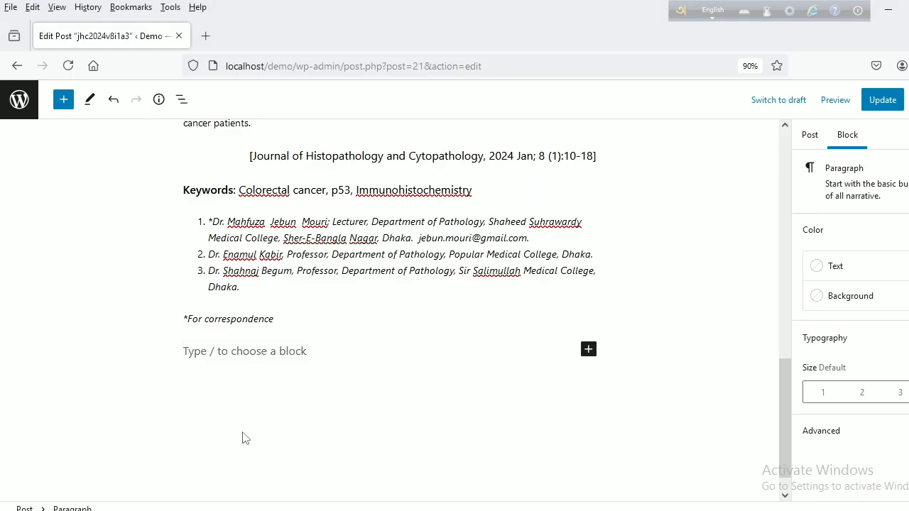
pyautogui.scroll(-1, 242, 438)
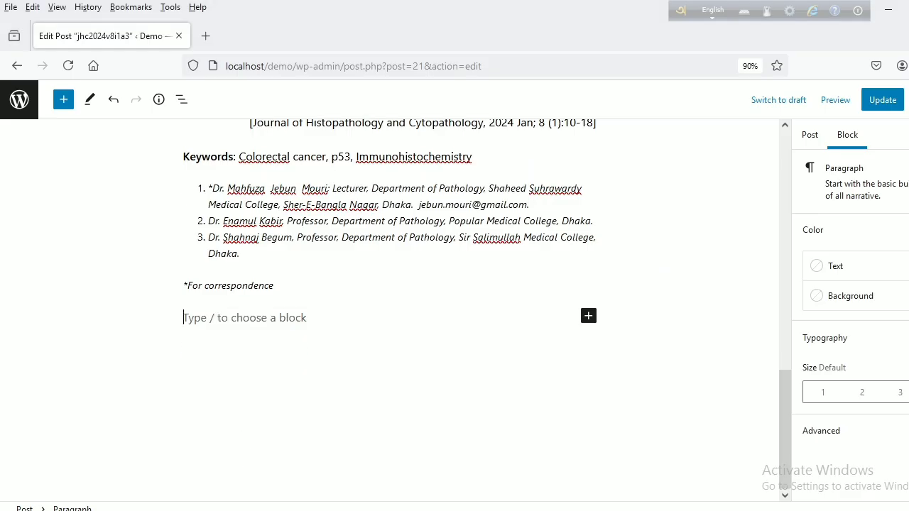
pyautogui.hotkey('ctrl', 'v')
# - Review the pasted Introduction, Methods and Results text in the post and compare how its paragraphs are split into blocks
pyautogui.scroll(4, 359, 289)
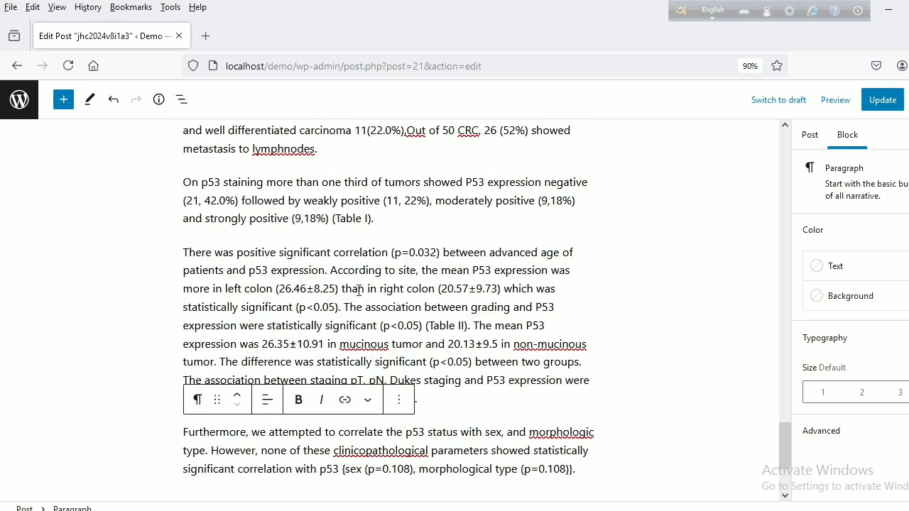
pyautogui.scroll(8, 358, 290)
pyautogui.scroll(8, 358, 288)
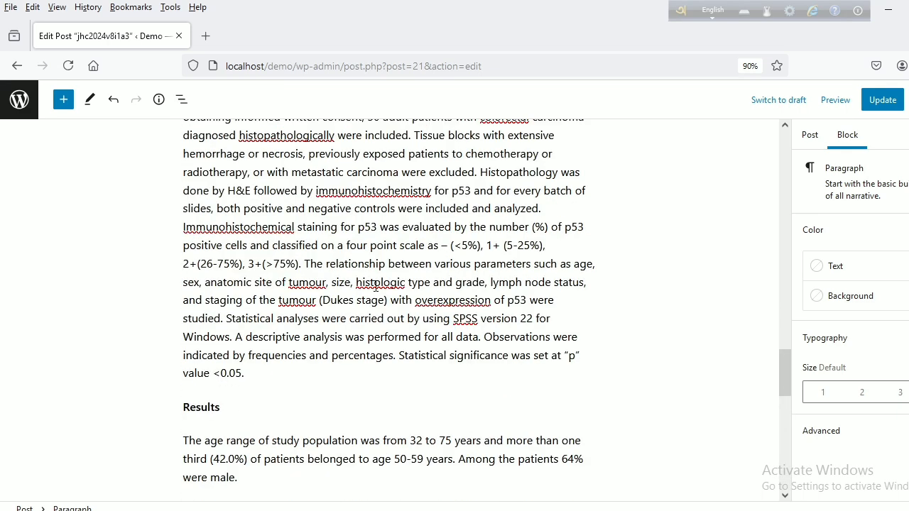
pyautogui.scroll(20, 423, 276)
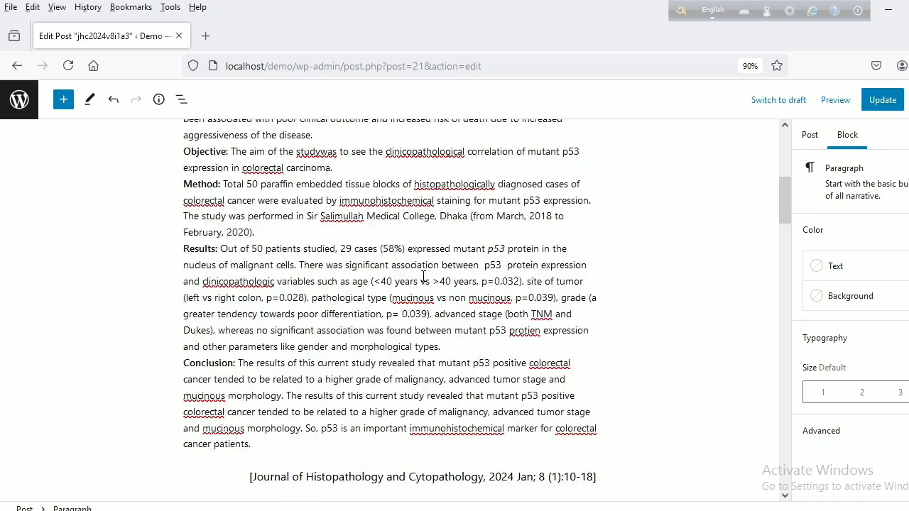
pyautogui.scroll(-14, 423, 275)
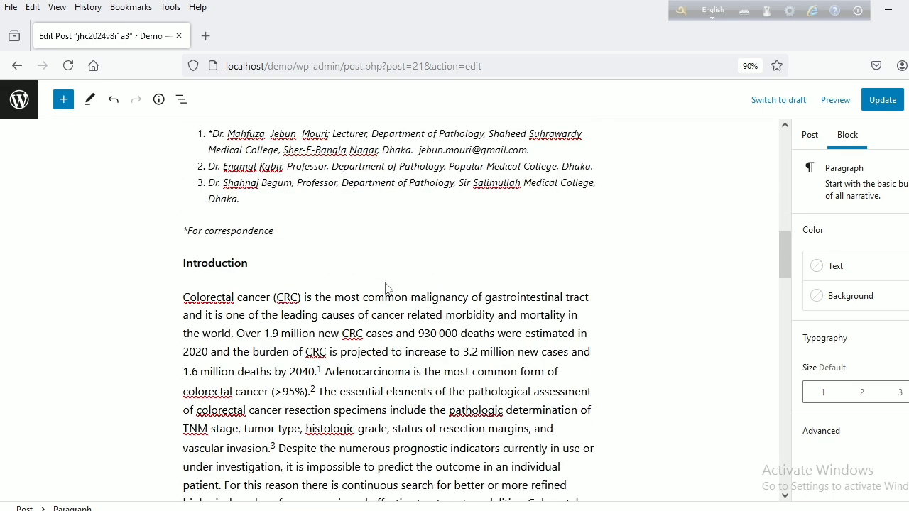
pyautogui.scroll(-17, 391, 298)
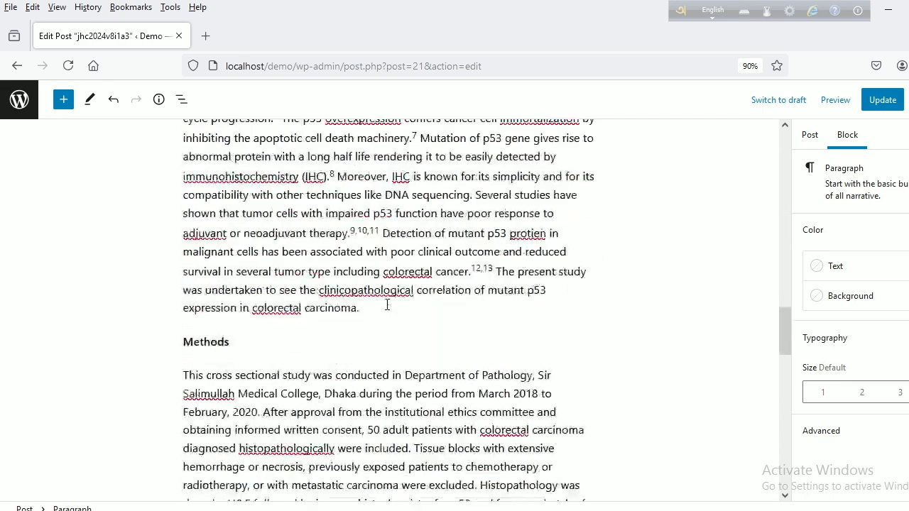
pyautogui.scroll(-4, 387, 305)
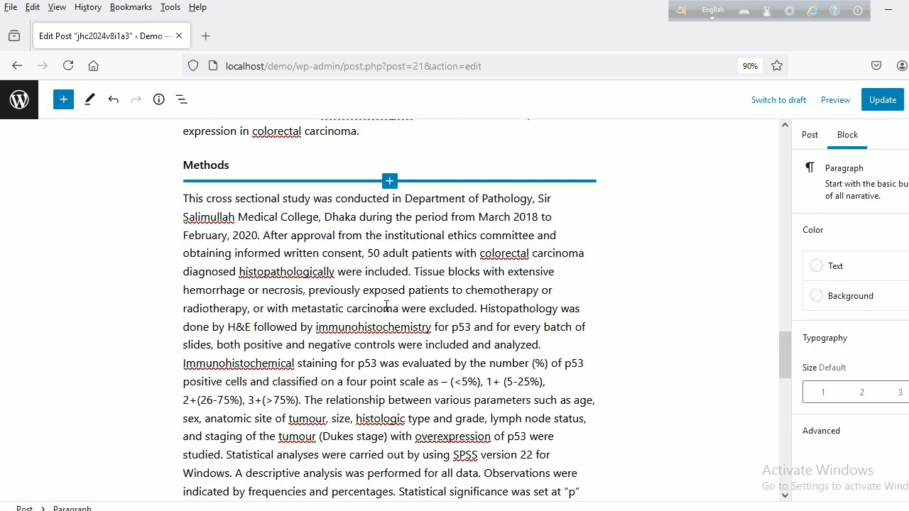
pyautogui.scroll(-10, 402, 449)
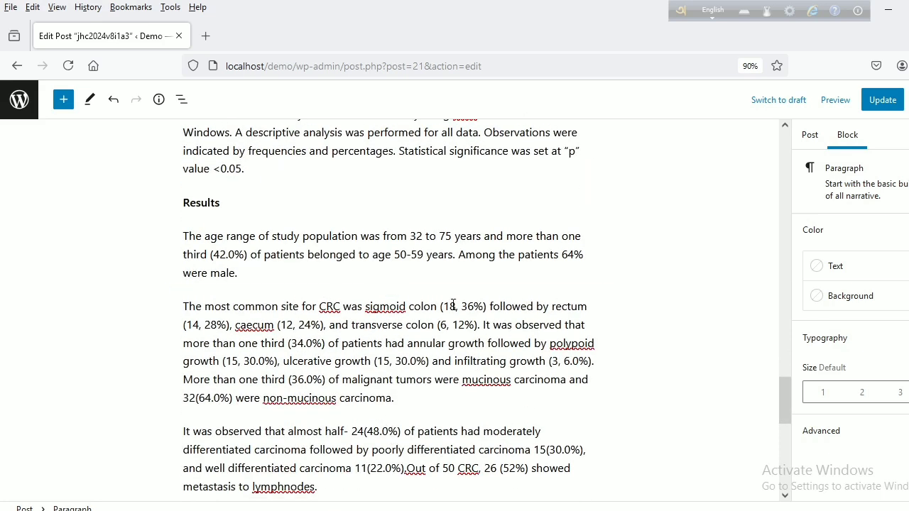
pyautogui.click(416, 336)
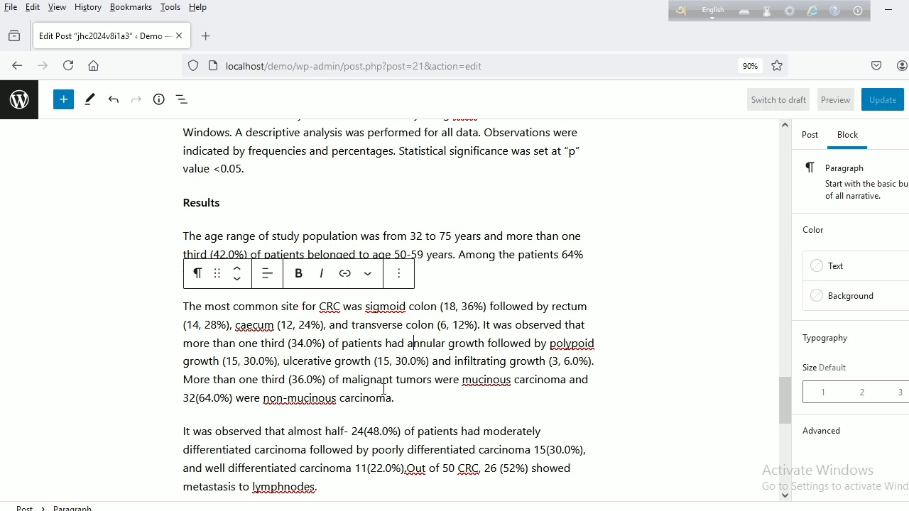
pyautogui.click(379, 451)
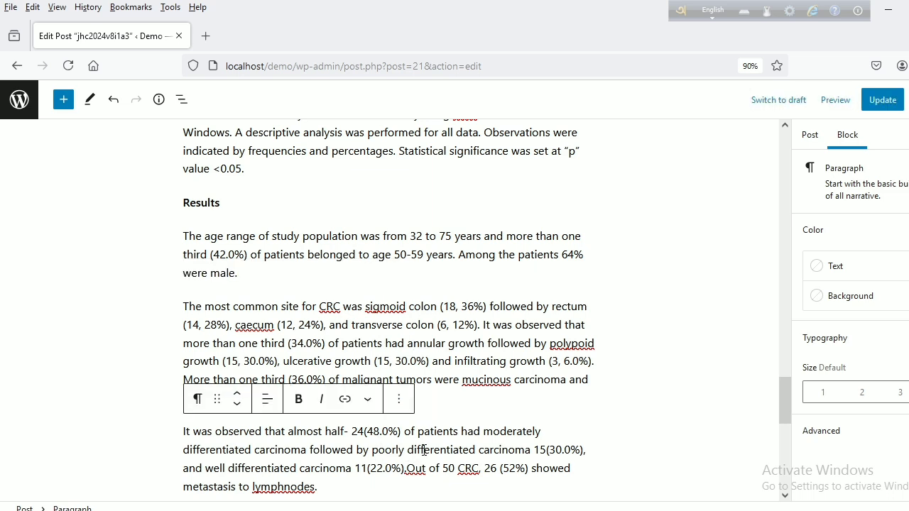
pyautogui.scroll(-10, 425, 454)
pyautogui.scroll(-1, 425, 456)
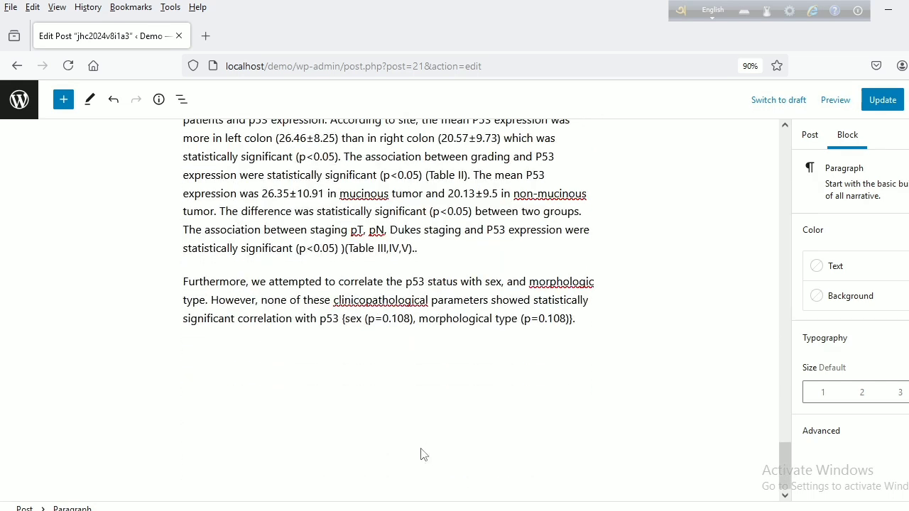
pyautogui.click(580, 319)
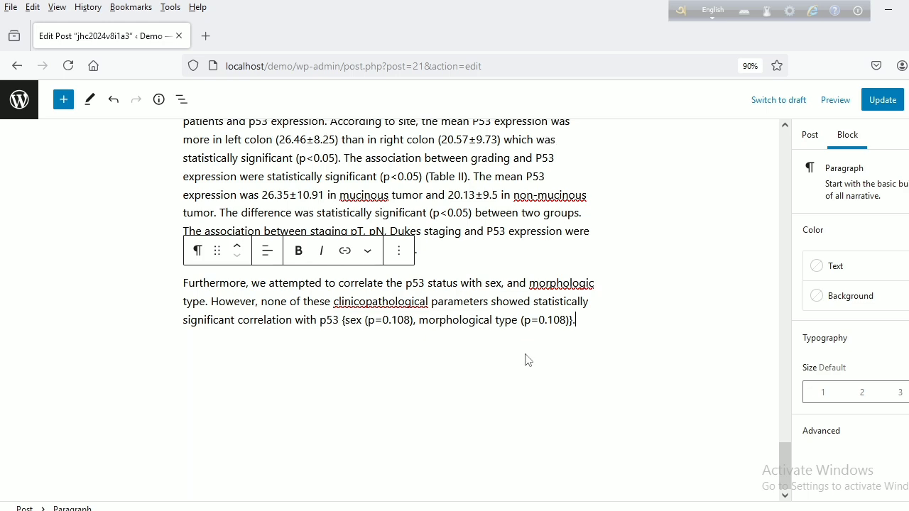
pyautogui.scroll(15, 527, 360)
pyautogui.scroll(10, 526, 354)
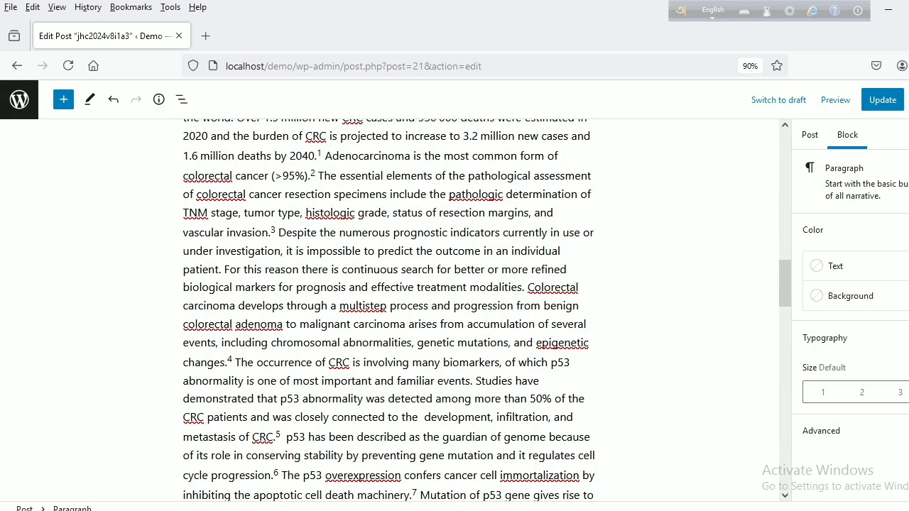
# - Switch to the Word manuscript and look through the remaining tables, figures, discussion, conclusion and references to the end
pyautogui.hotkey('alt', 'Tab')
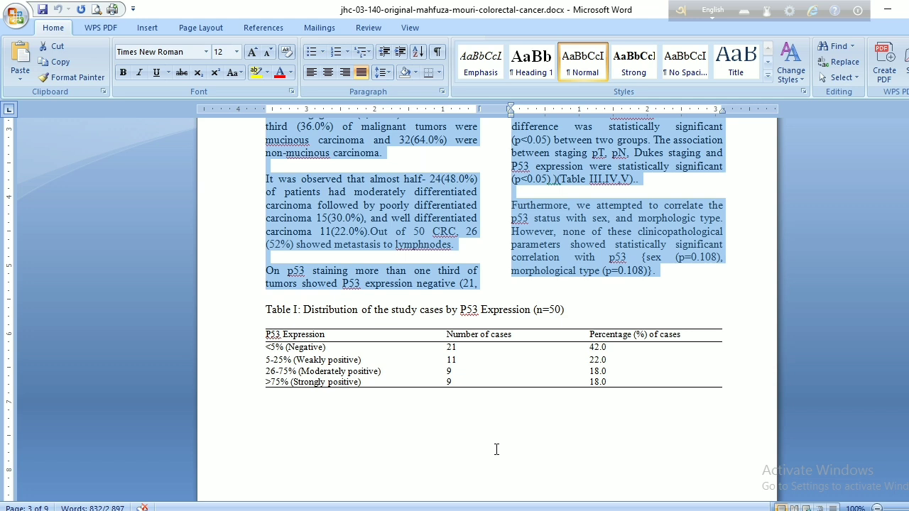
pyautogui.scroll(-15, 499, 449)
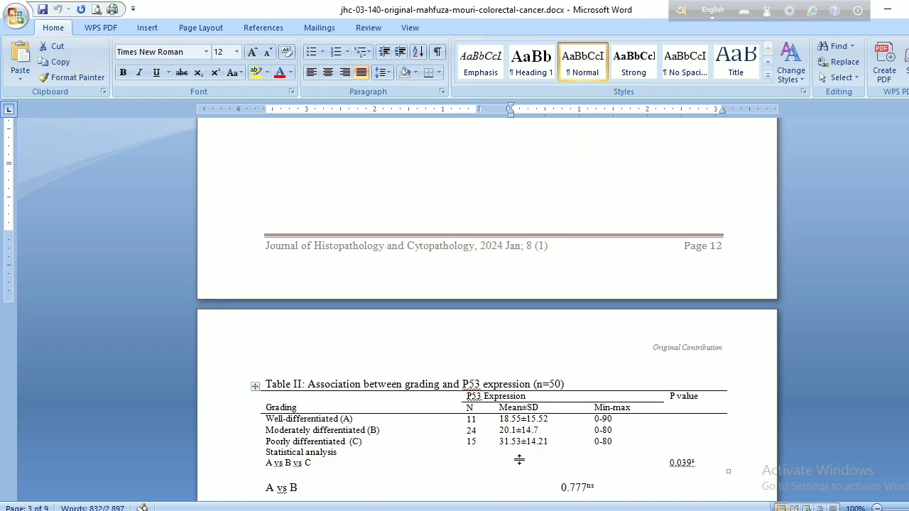
pyautogui.scroll(-20, 520, 460)
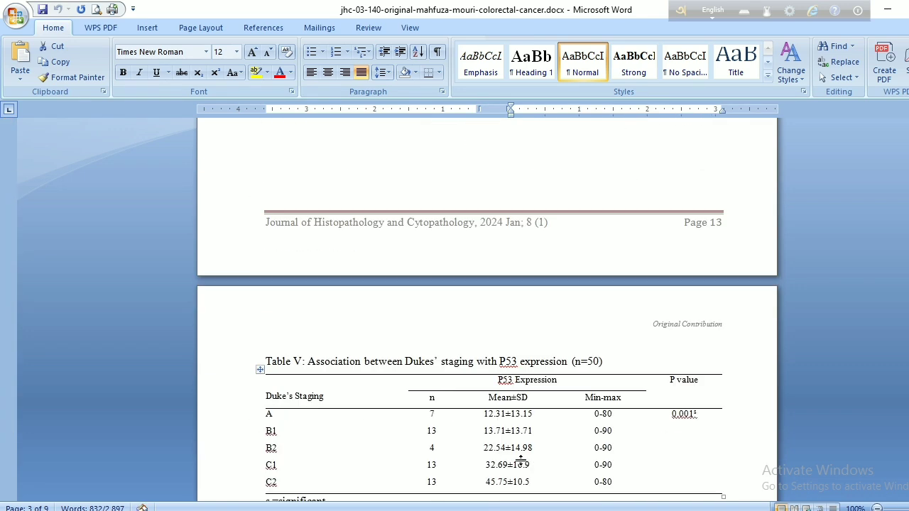
pyautogui.scroll(-18, 518, 463)
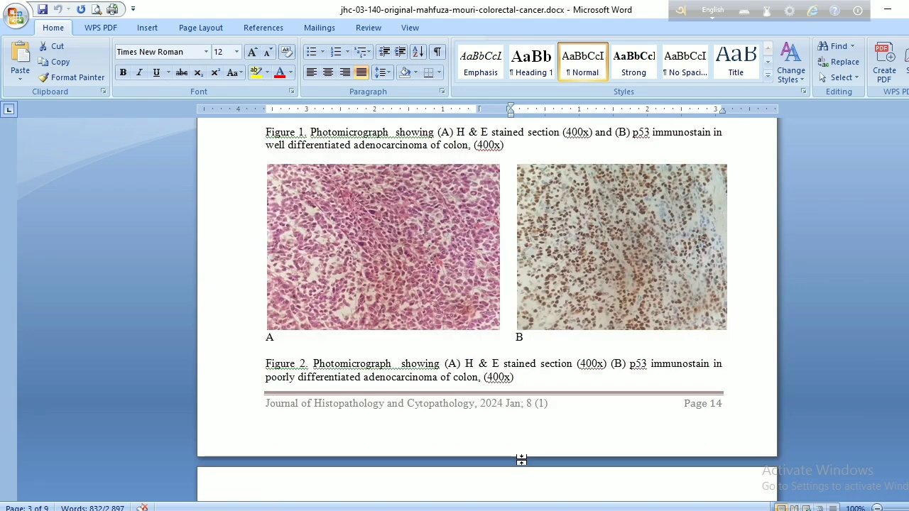
pyautogui.scroll(-10, 522, 460)
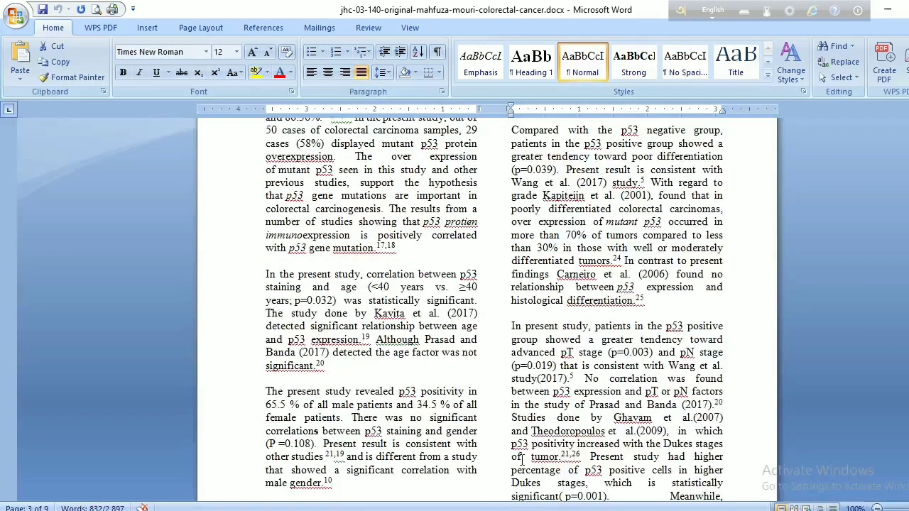
pyautogui.scroll(-15, 523, 460)
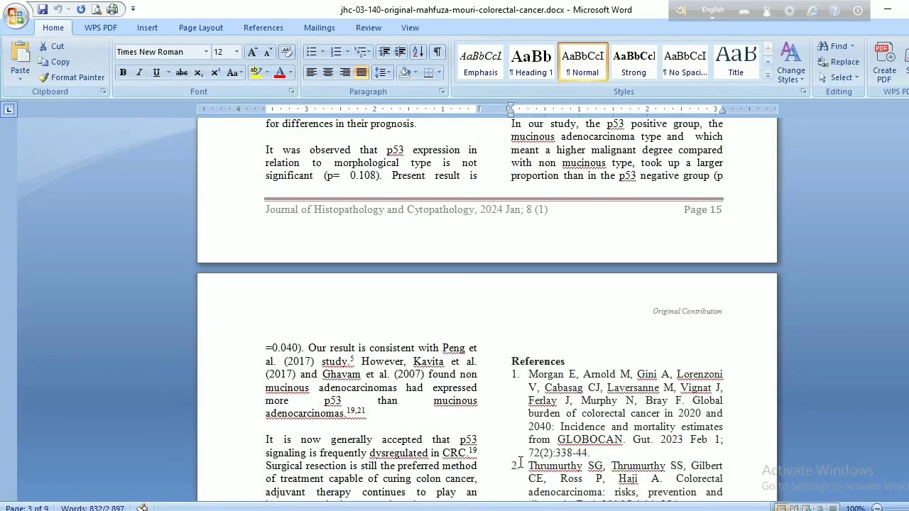
pyautogui.scroll(-11, 521, 462)
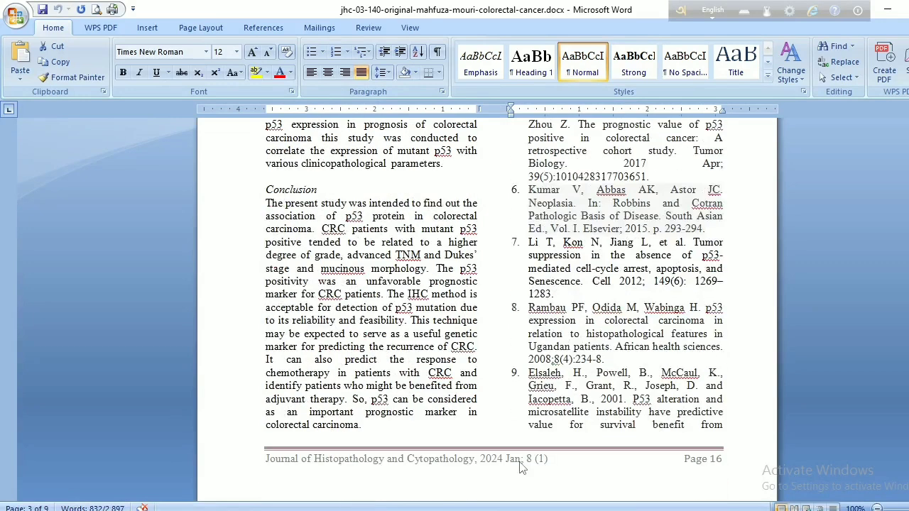
pyautogui.scroll(-16, 520, 455)
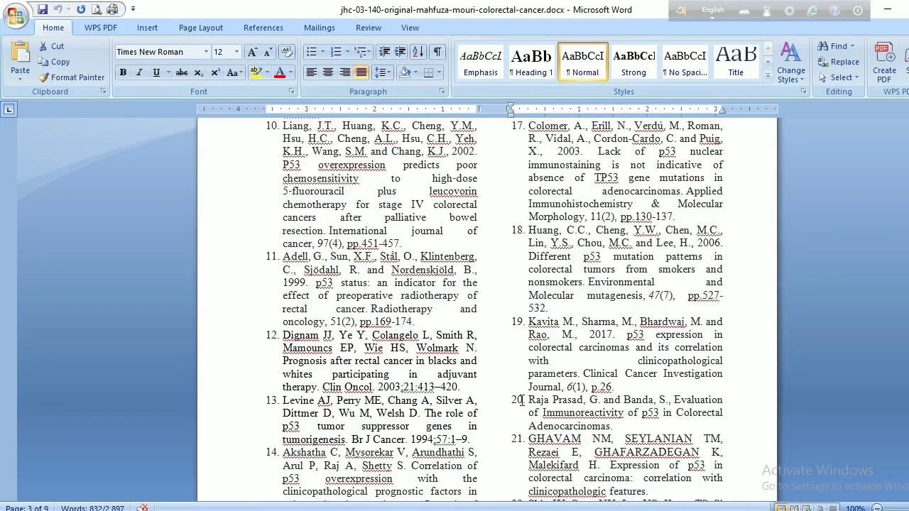
pyautogui.scroll(-16, 522, 402)
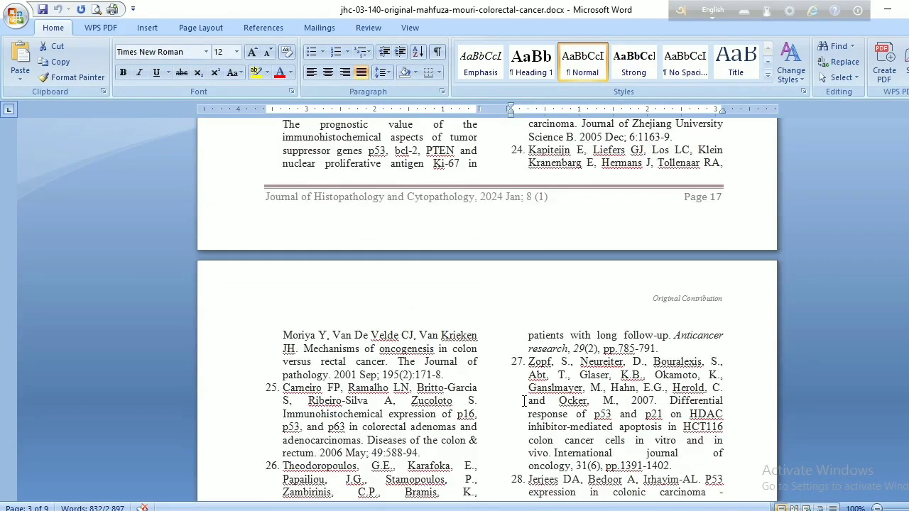
pyautogui.scroll(-12, 524, 402)
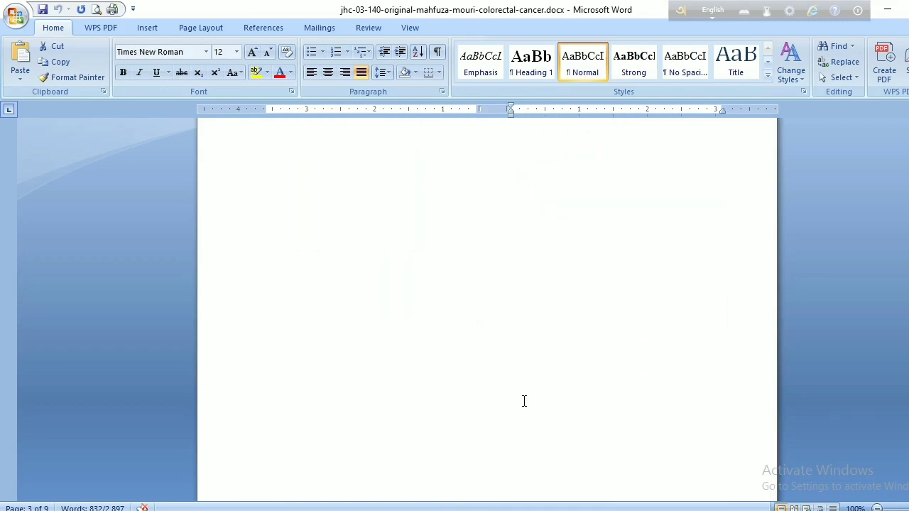